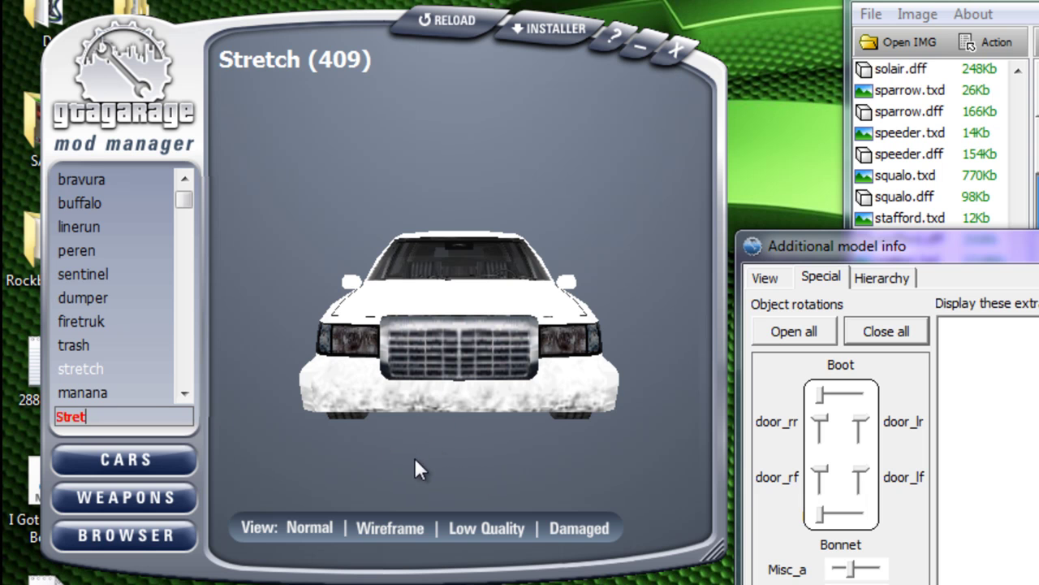
Examine the Stretch's front grille up close from slightly different angles in the model preview.
left_click_drag(418, 468, 410, 435)
scroll(411, 434, "up", 5)
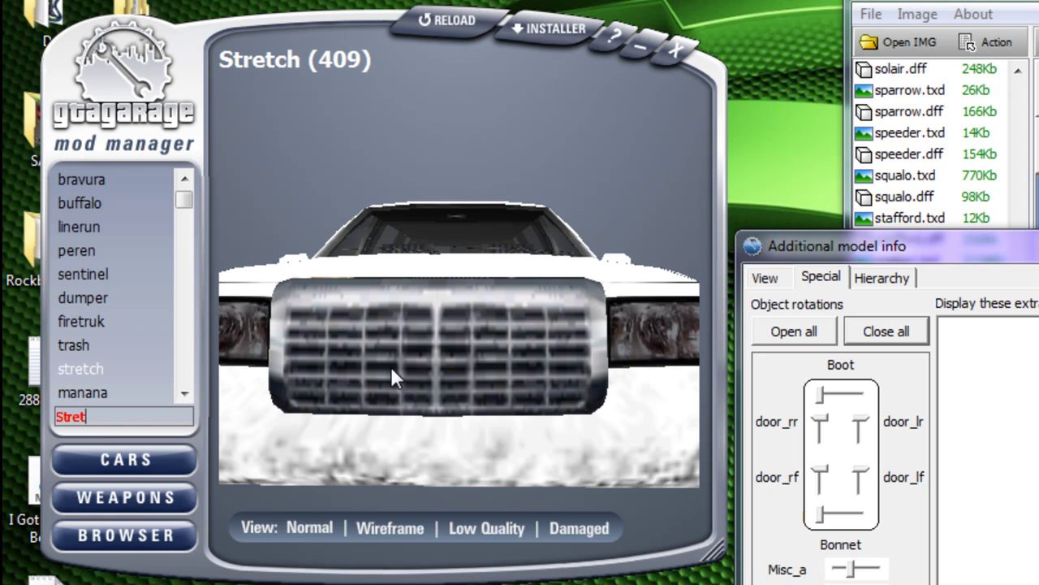
scroll(395, 376, "up", 3)
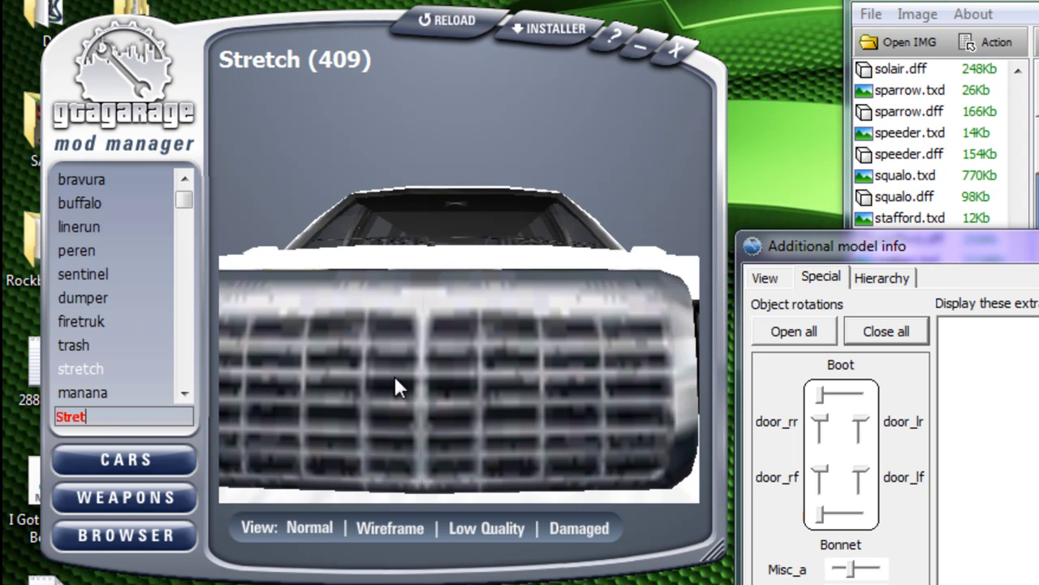
scroll(452, 390, "down", 3)
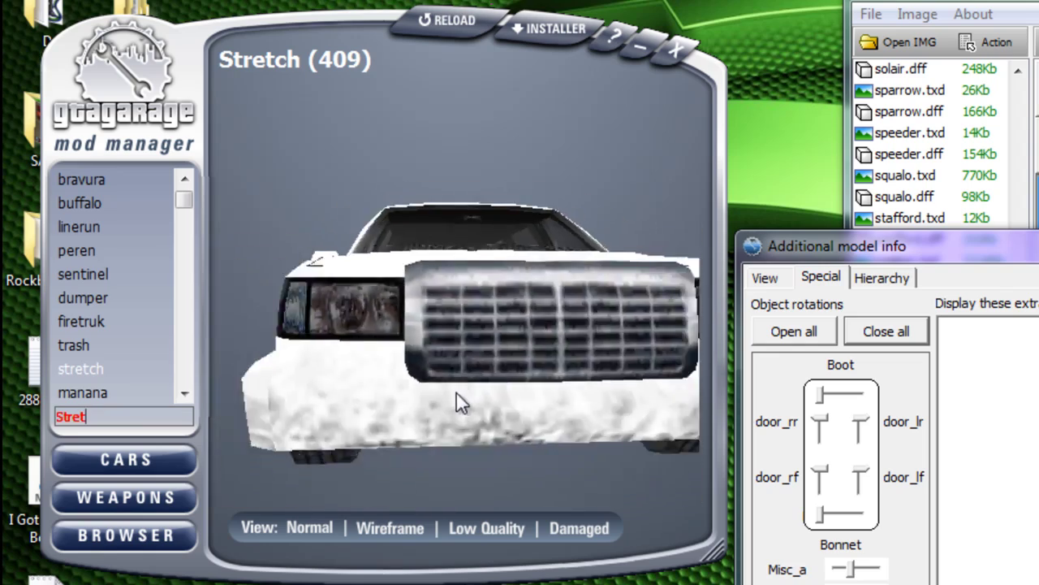
left_click_drag(457, 393, 431, 388)
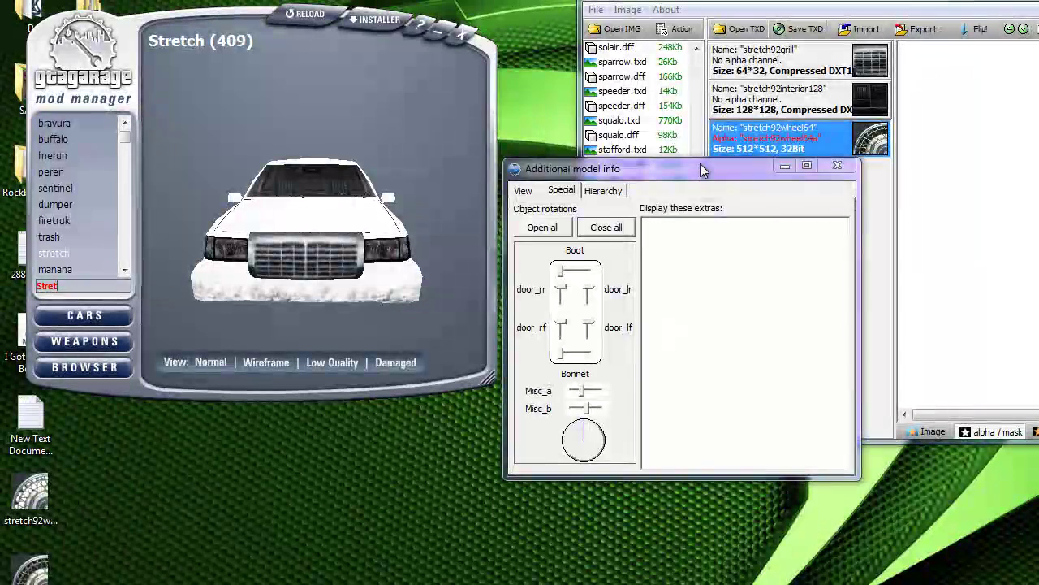
Put away the Additional model info window and move the mod manager window upward so the texture editor is accessible.
left_click_drag(573, 168, 611, 305)
left_click(824, 347)
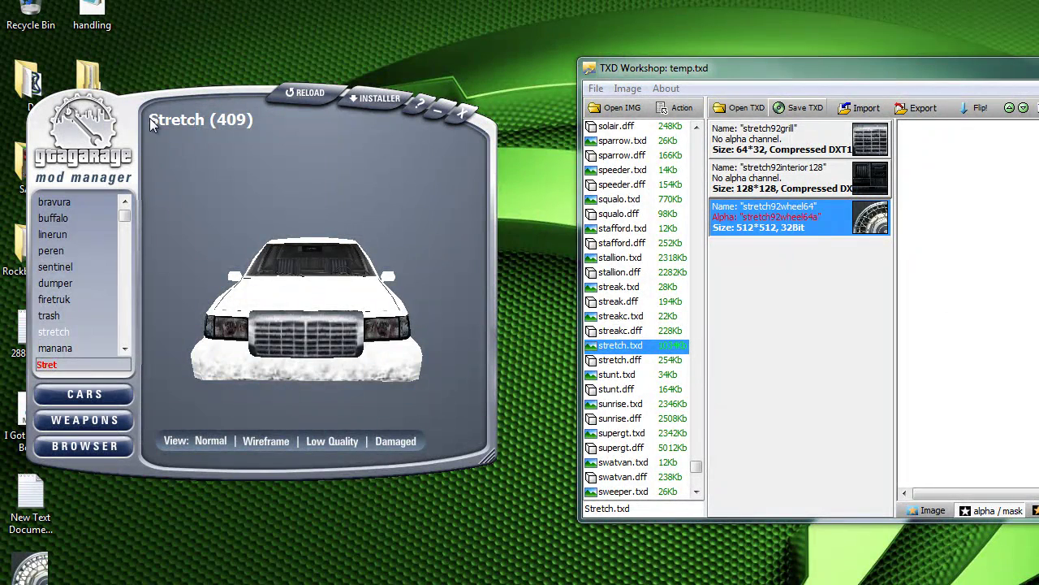
left_click_drag(203, 91, 279, 1)
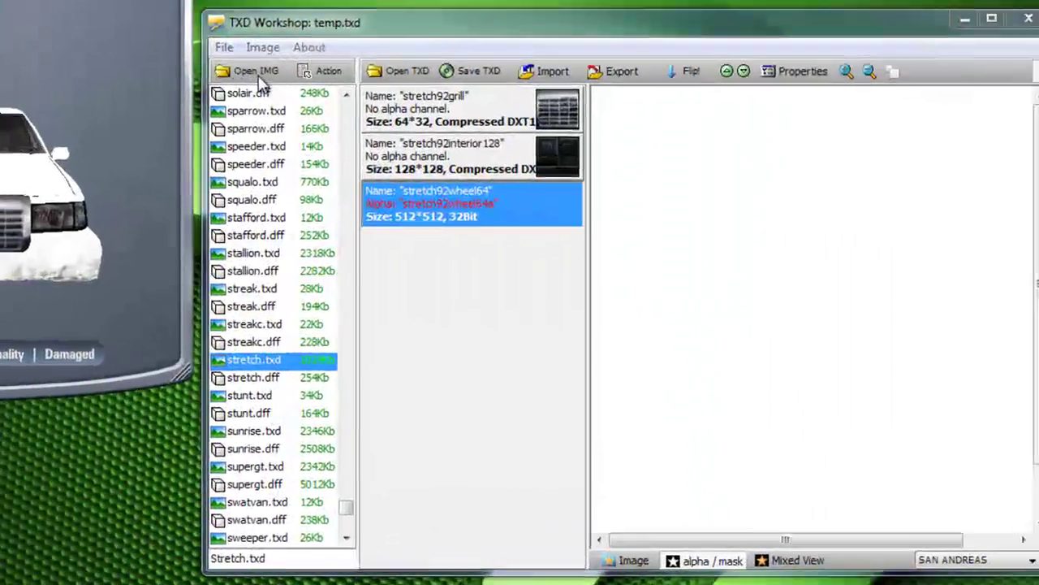
Open the gta3 archive from the models folder and load stretch.txd from its file list.
left_click(255, 79)
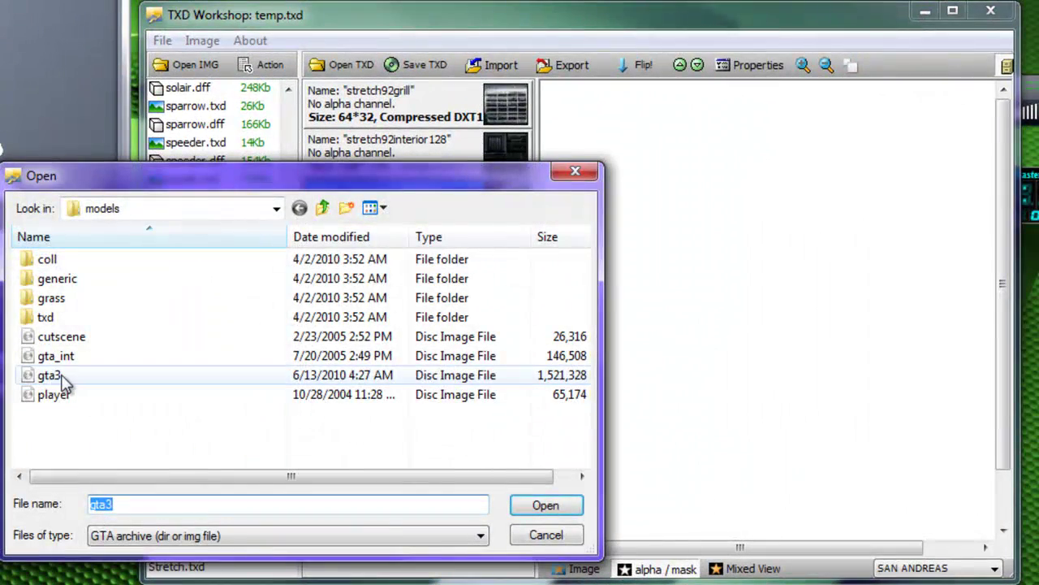
double_click(60, 378)
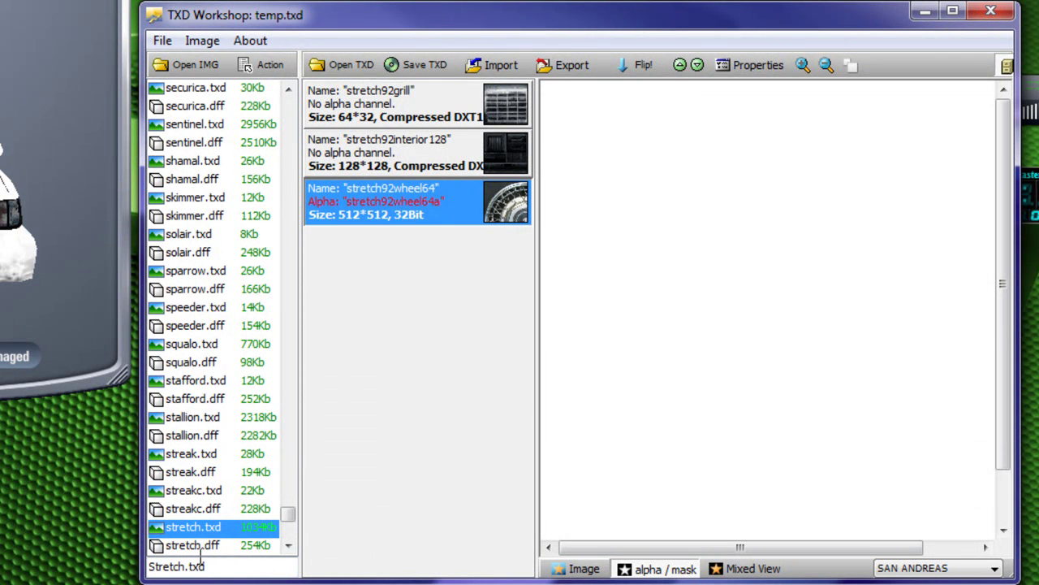
left_click_drag(235, 568, 136, 571)
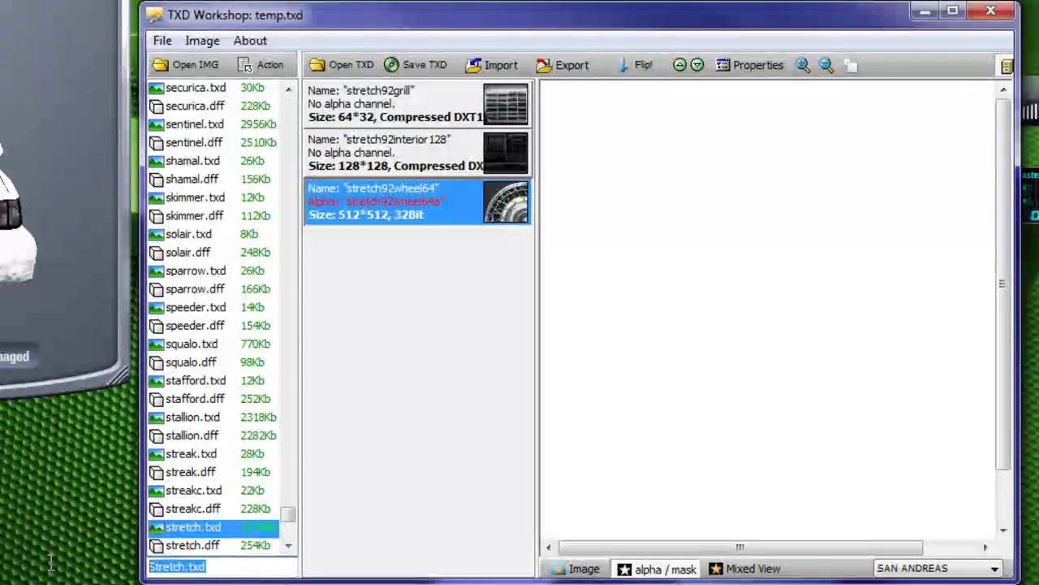
left_click(227, 569)
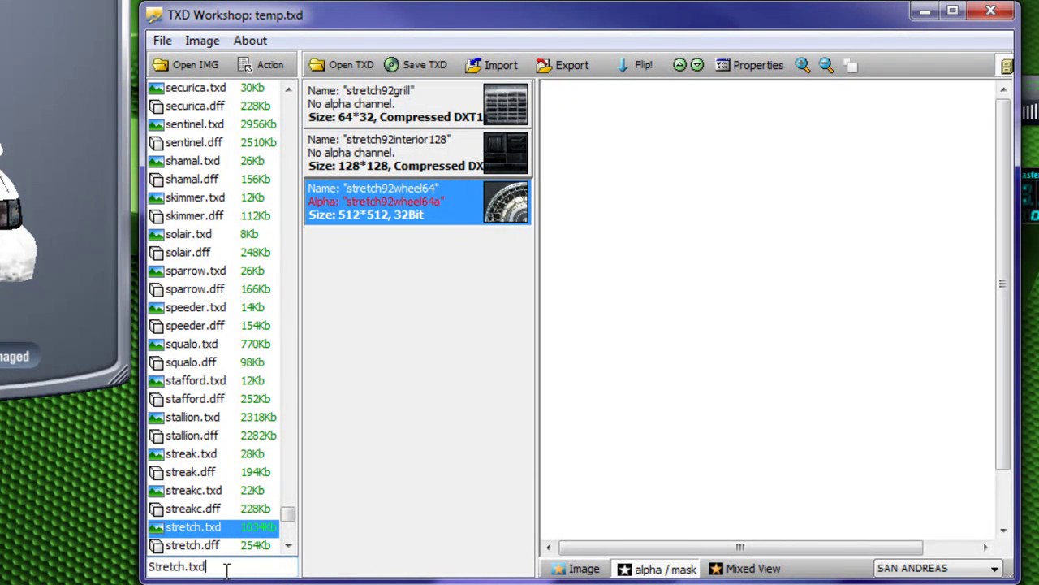
left_click(196, 528)
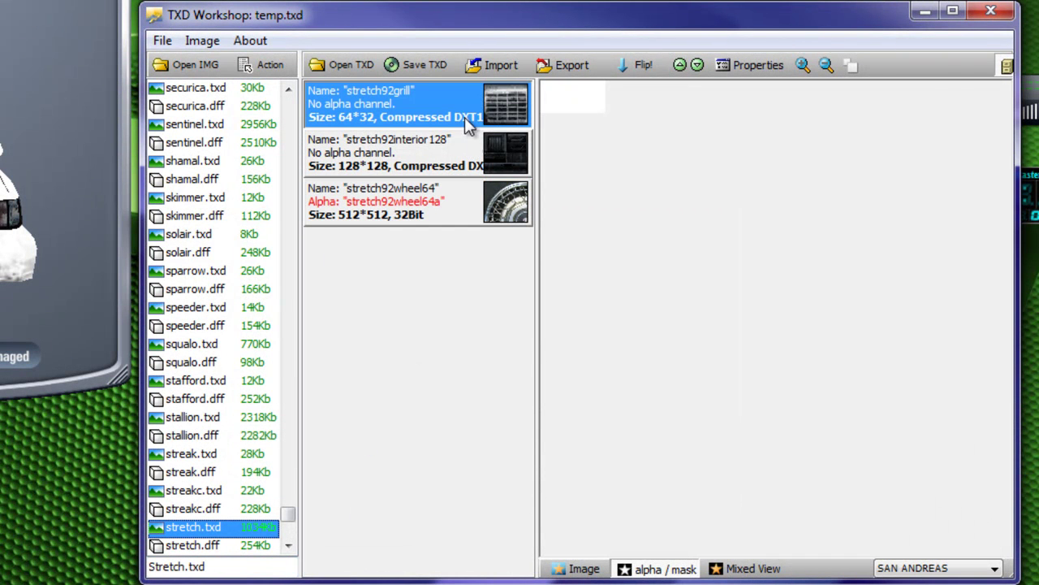
Delete the two old stretch92wheel image files from the desktop.
key("Delete")
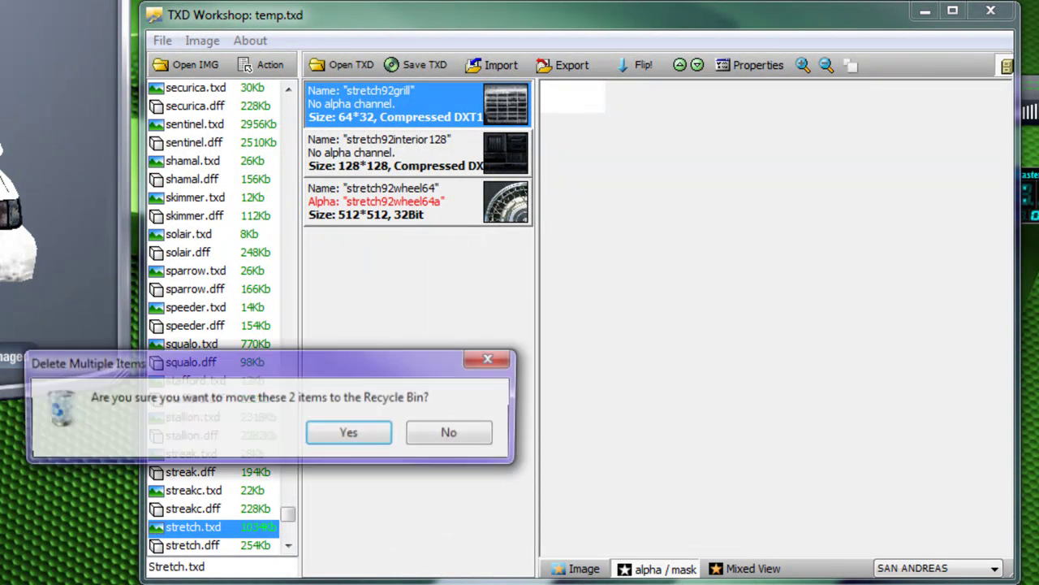
key("Return")
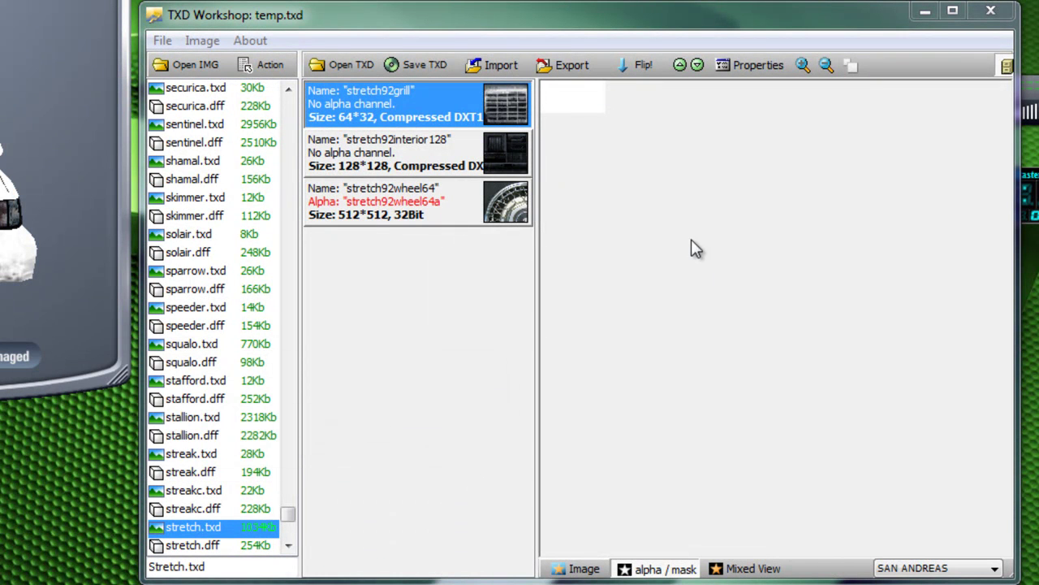
Export the stretch92grill texture to the desktop under the file name stretch92grill.
left_click(453, 108)
left_click(583, 568)
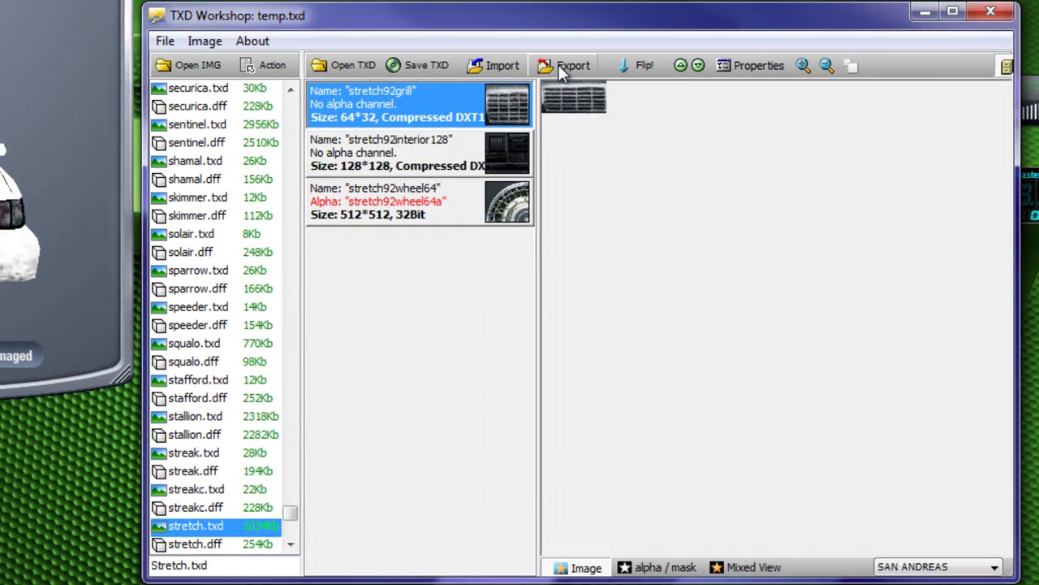
left_click(561, 65)
left_click(642, 154)
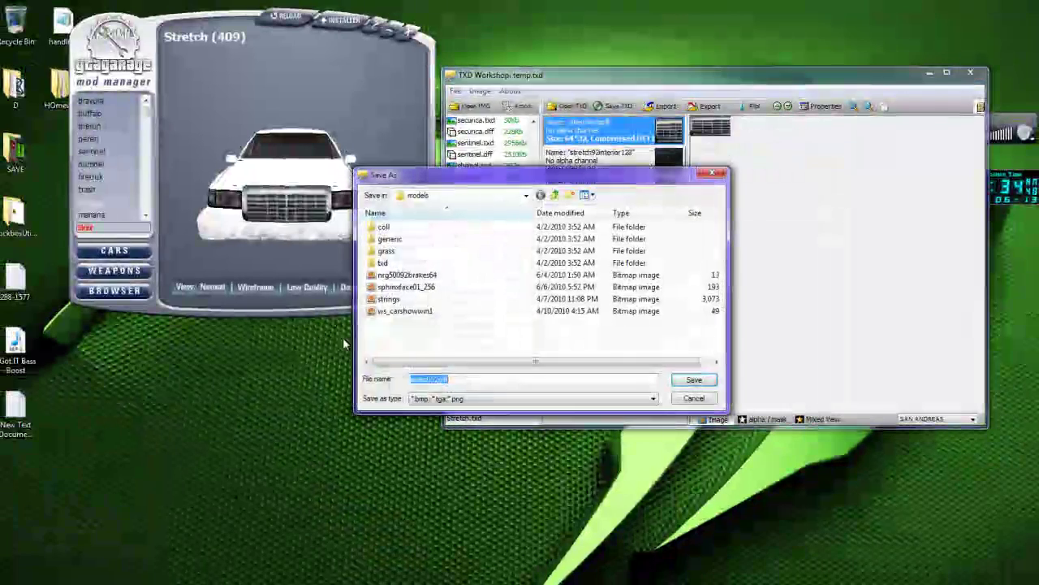
left_click(488, 194)
left_click(422, 208)
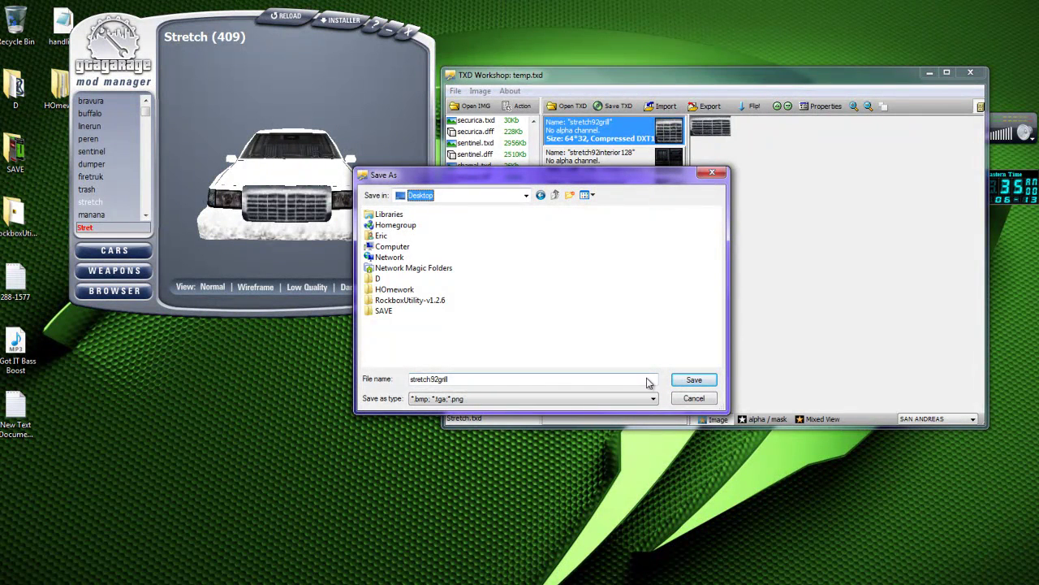
left_click(694, 380)
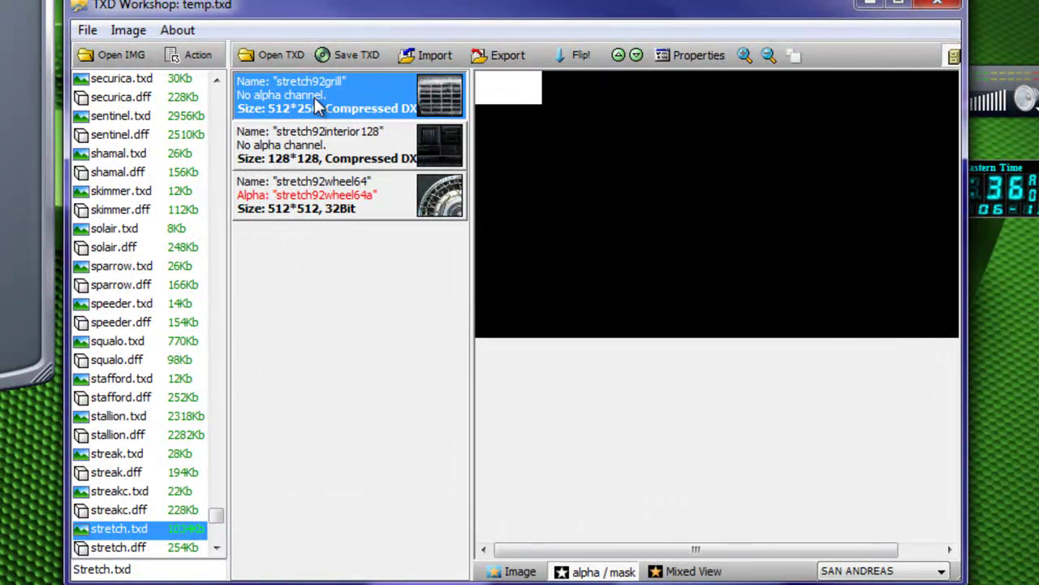
View the image of the 512*256 stretch92grill texture and reload the car preview in the mod manager.
left_click(517, 571)
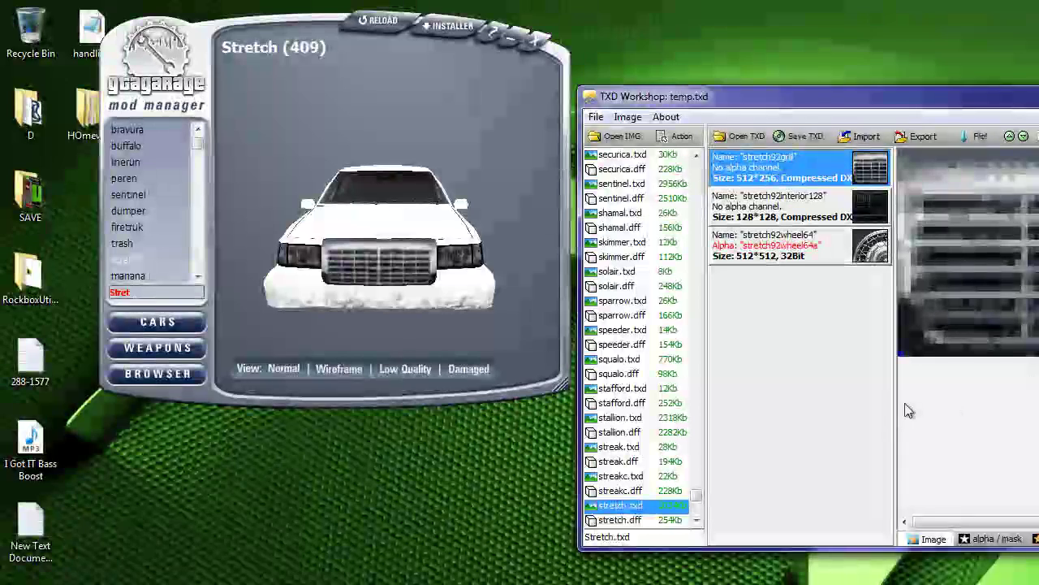
left_click(390, 18)
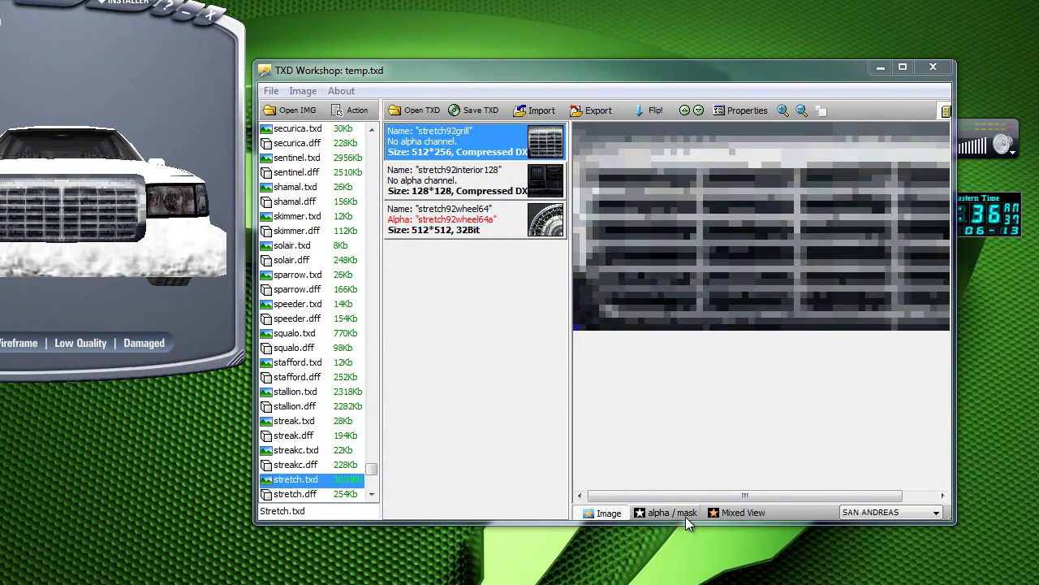
Import a plain white alpha mask for stretch92grill and compare the texture's image and mask views.
left_click(682, 515)
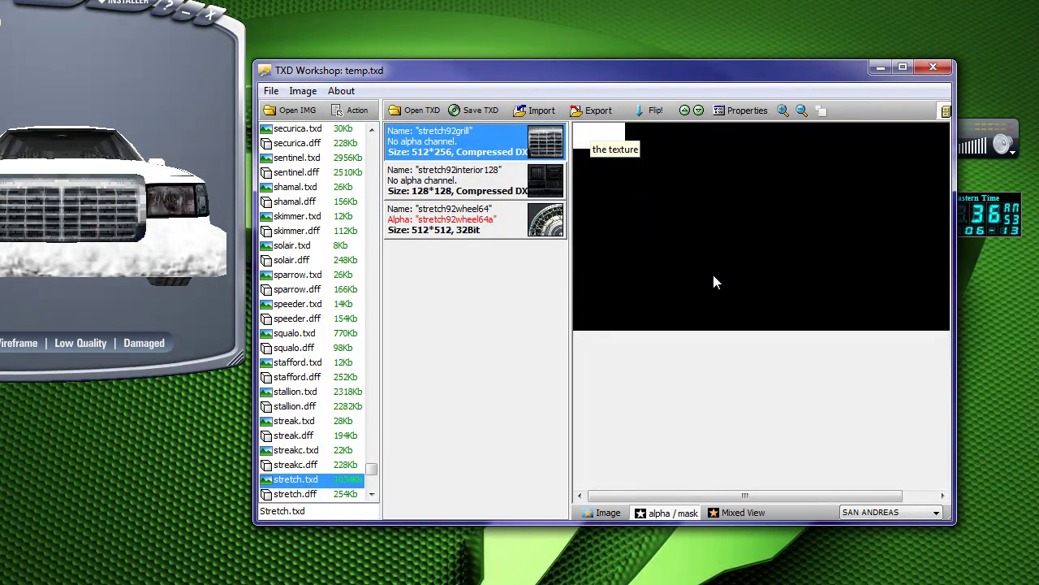
left_click(539, 110)
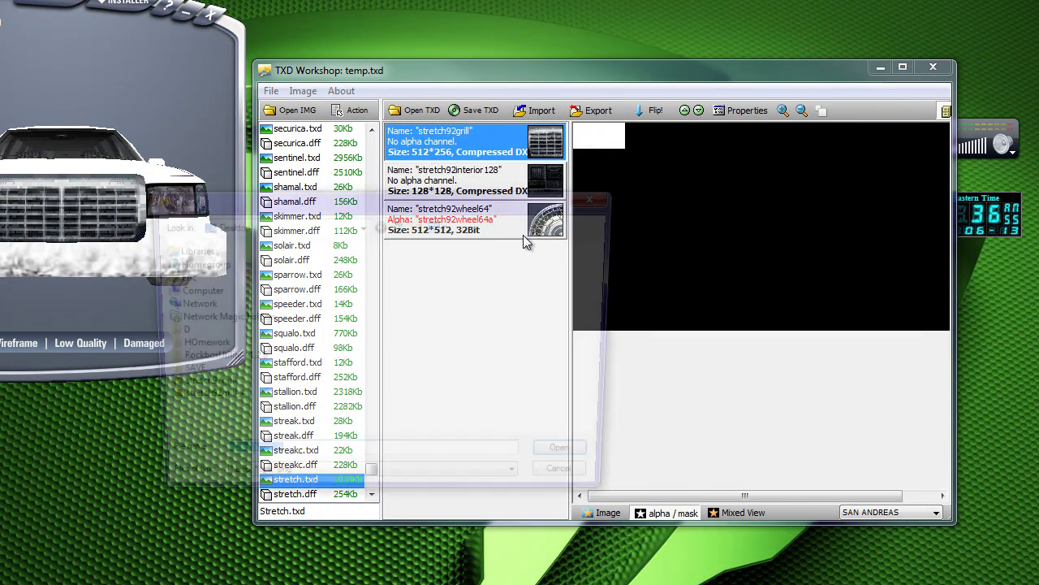
left_click(576, 462)
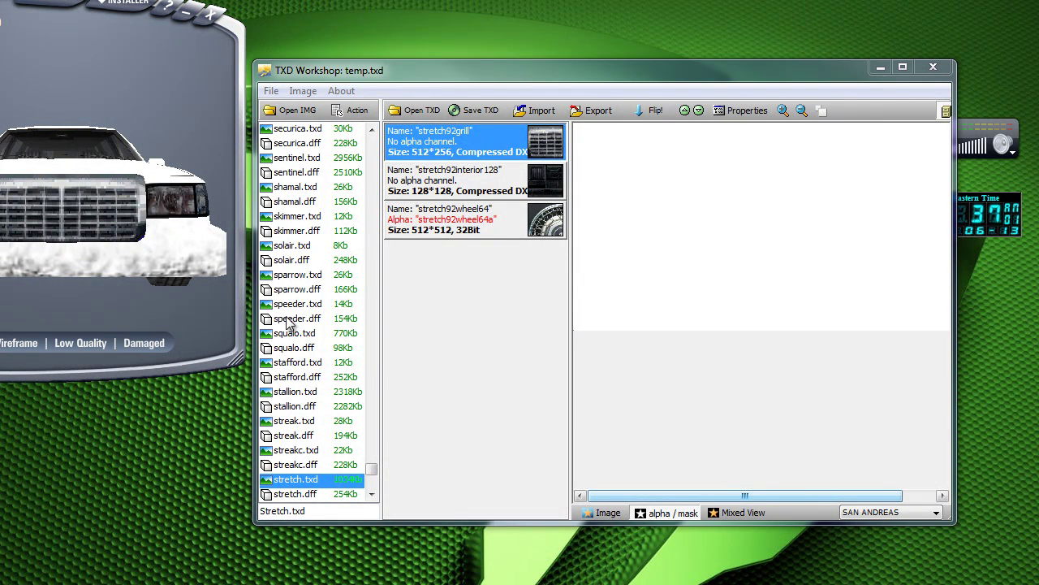
left_click(597, 513)
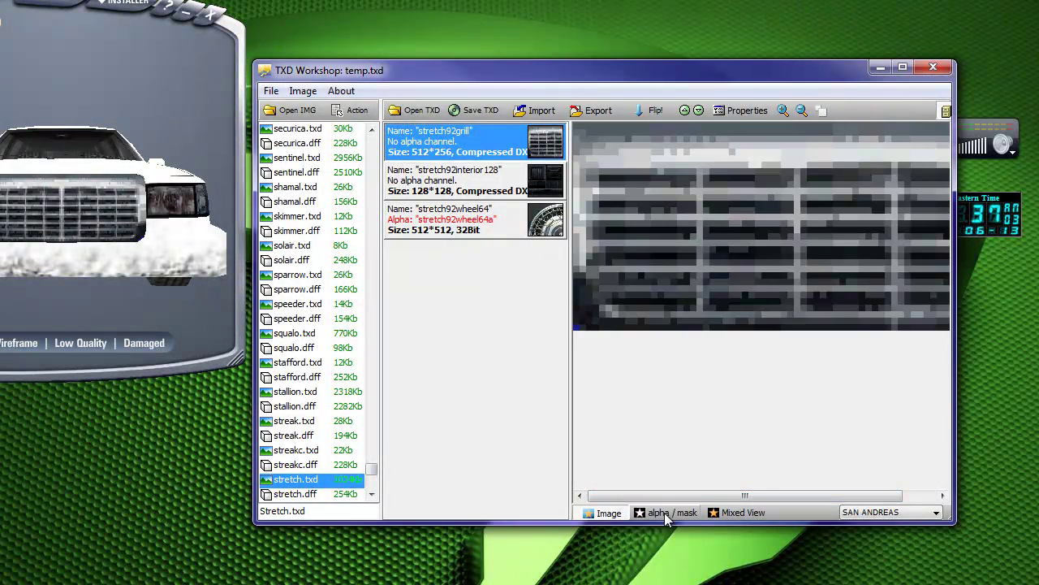
left_click(665, 513)
left_click(590, 515)
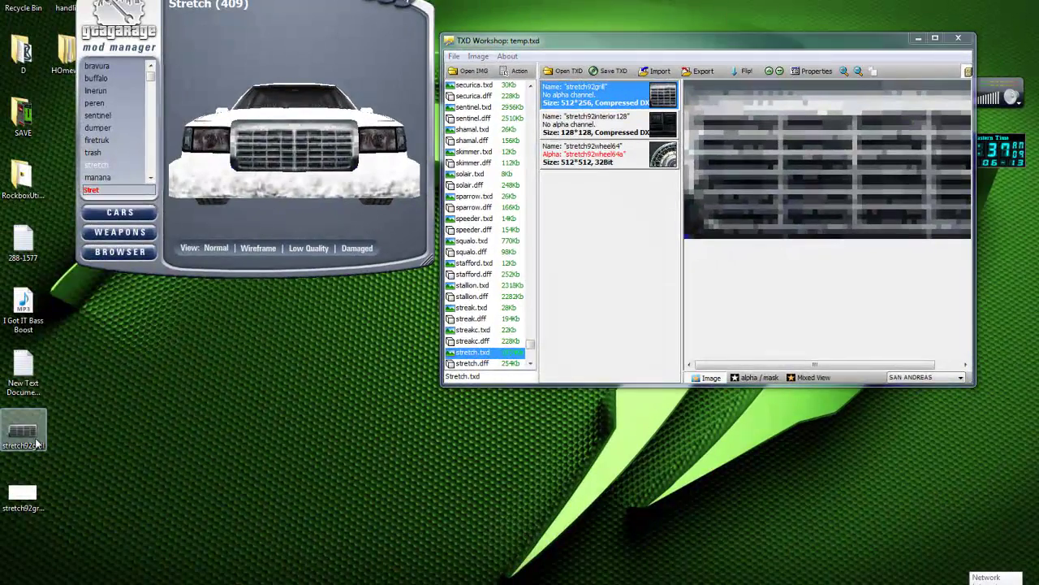
Switch to Paint.NET with the exported grill image from the desktop and the Mesh picture from the Textures folder opened in it.
right_click(25, 434)
mouse_move(93, 199)
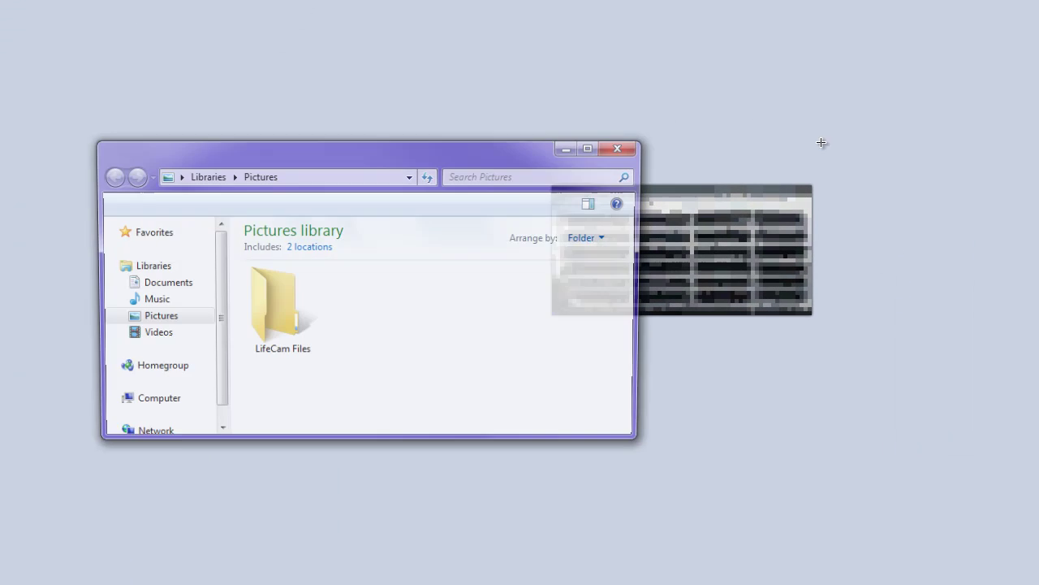
scroll(487, 357, "down", 2)
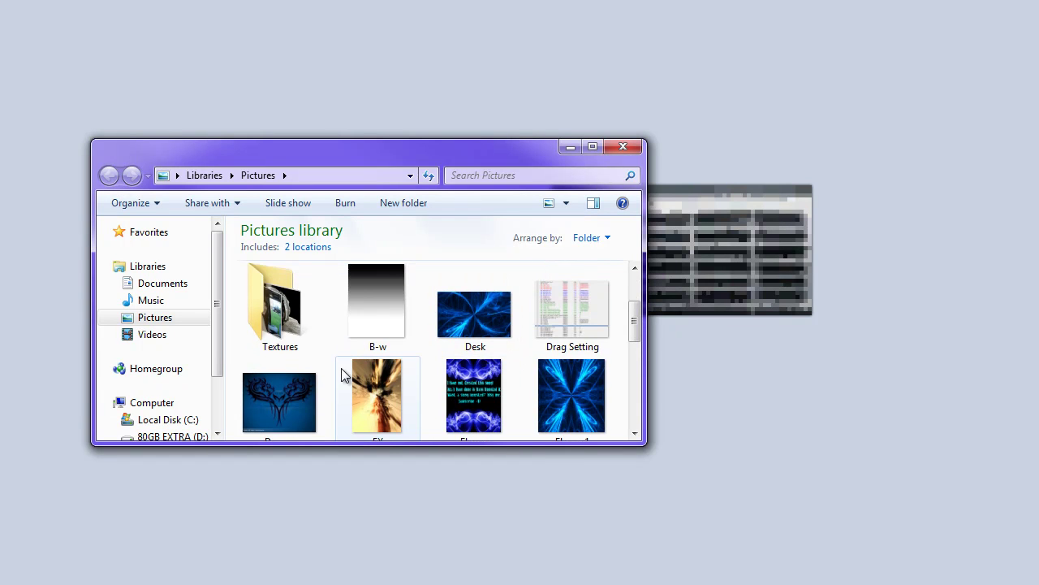
double_click(279, 313)
scroll(378, 349, "down", 5)
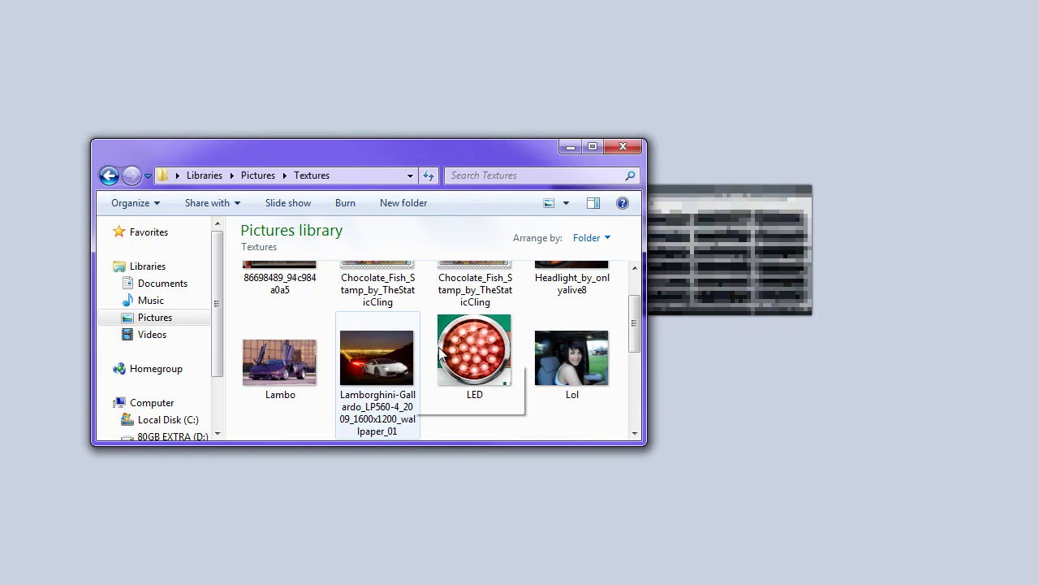
right_click(305, 322)
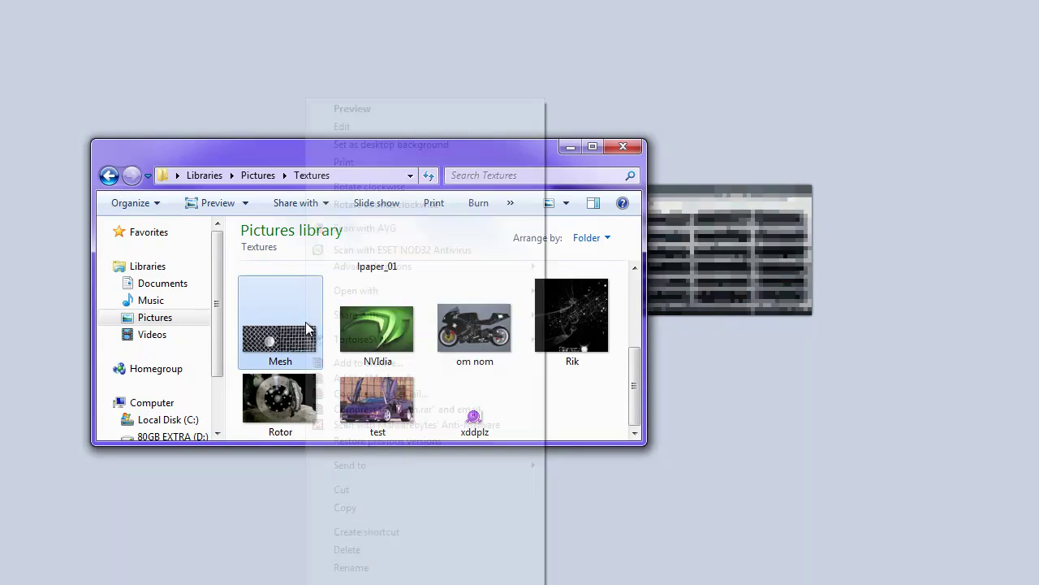
mouse_move(391, 290)
left_click(641, 307)
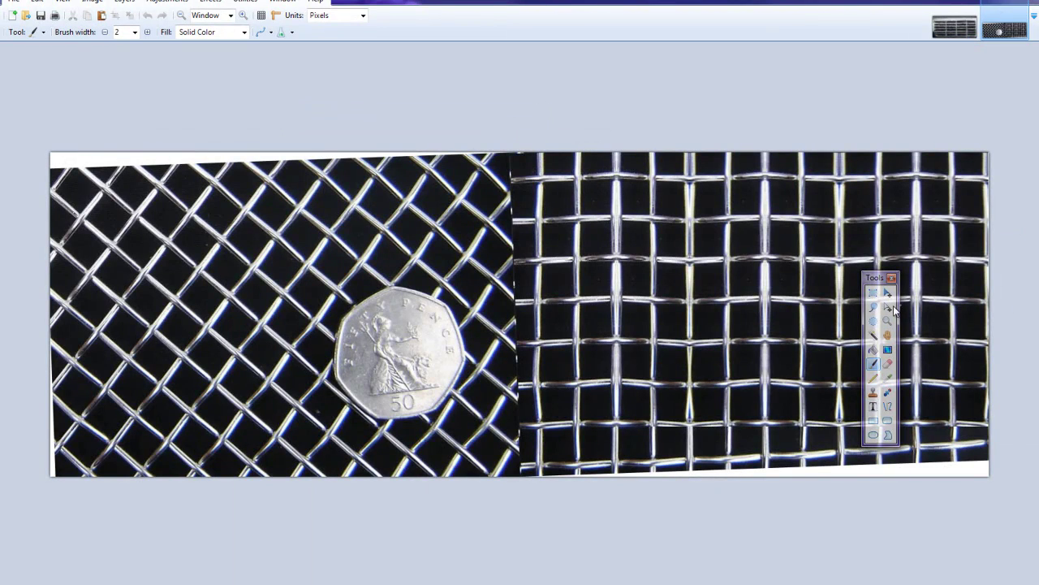
Copy a rectangular section of the square-grid mesh and paste it into the grill image, keeping the canvas size.
left_click(873, 292)
left_click_drag(990, 144, 604, 87)
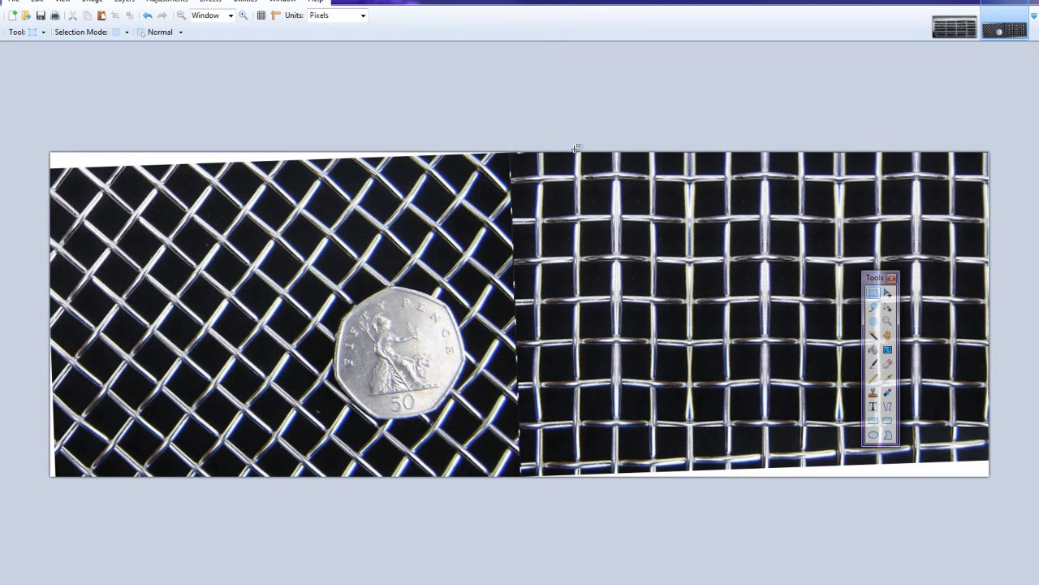
left_click_drag(579, 150, 840, 383)
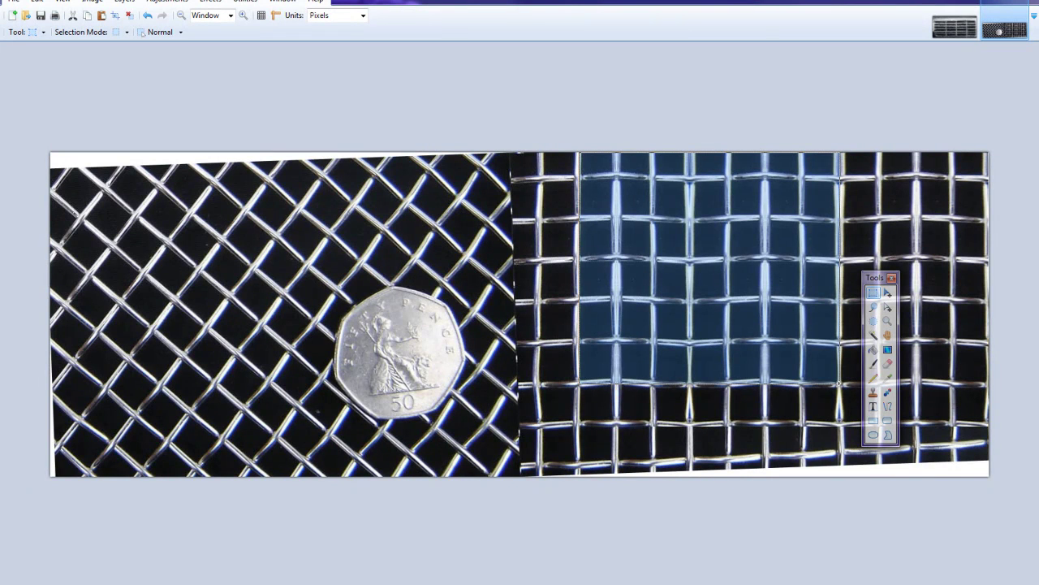
left_click(955, 8)
key("ctrl+v")
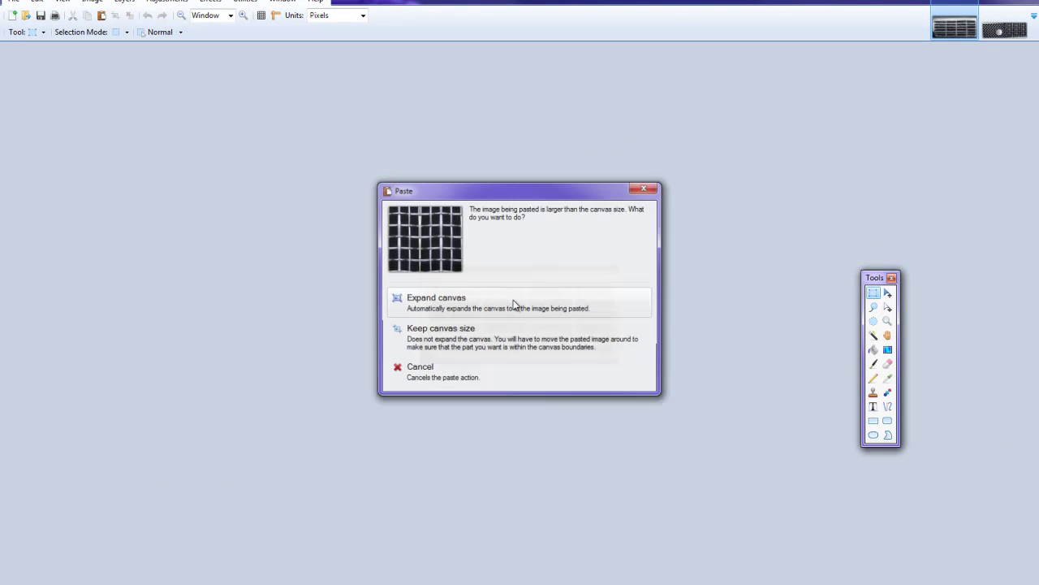
left_click(454, 354)
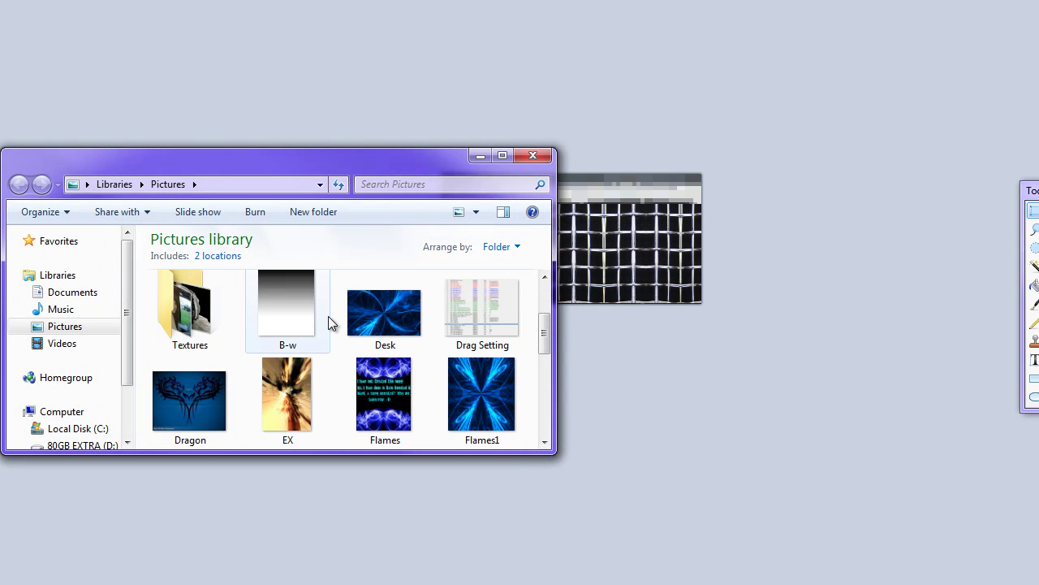
Open the B-w gradient picture from the Pictures library in Paint.NET.
right_click(296, 324)
mouse_move(365, 279)
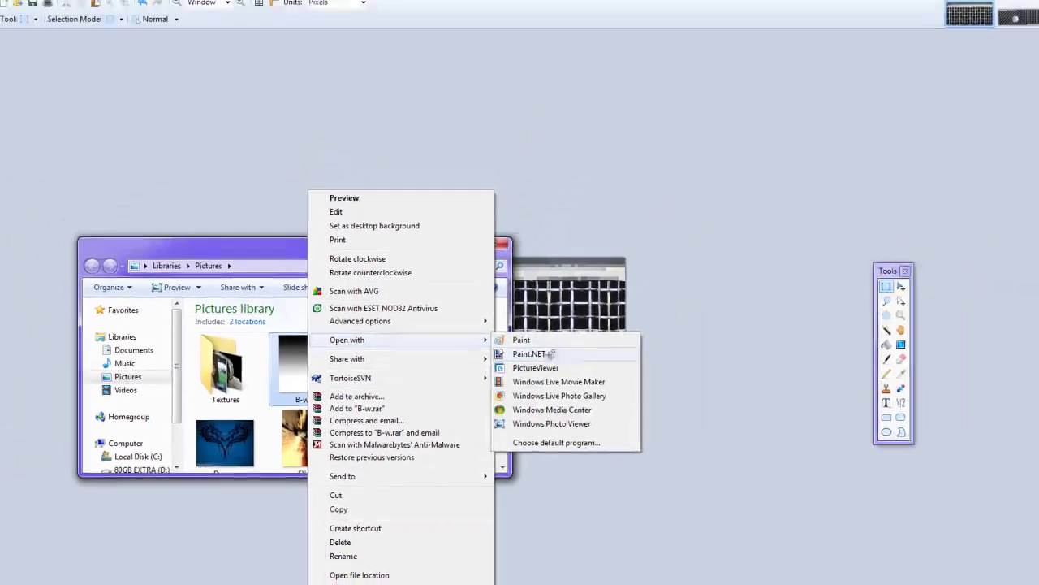
left_click(551, 354)
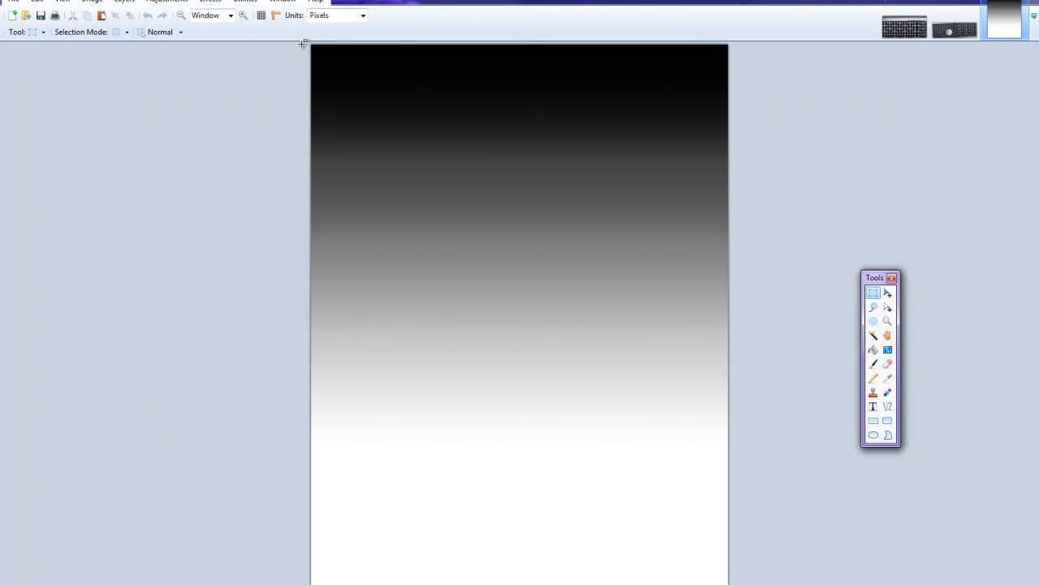
Copy the upper part of the B-w gradient into the grill image and fit it as a band about 322 x 39 pixels along the mesh's upper edge.
left_click_drag(302, 43, 773, 321)
left_click(904, 30)
left_click(1004, 25)
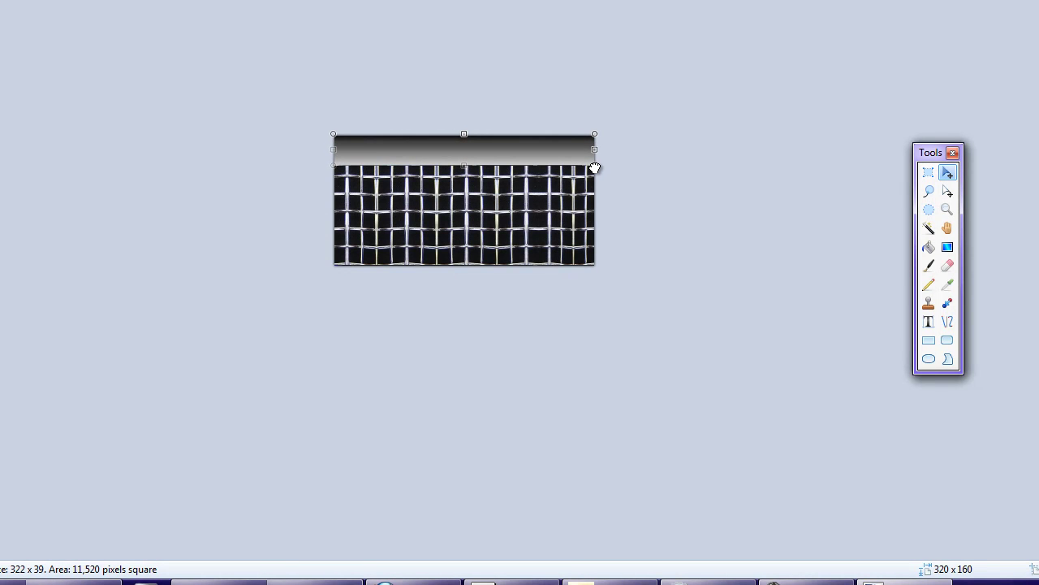
left_click_drag(596, 168, 596, 169)
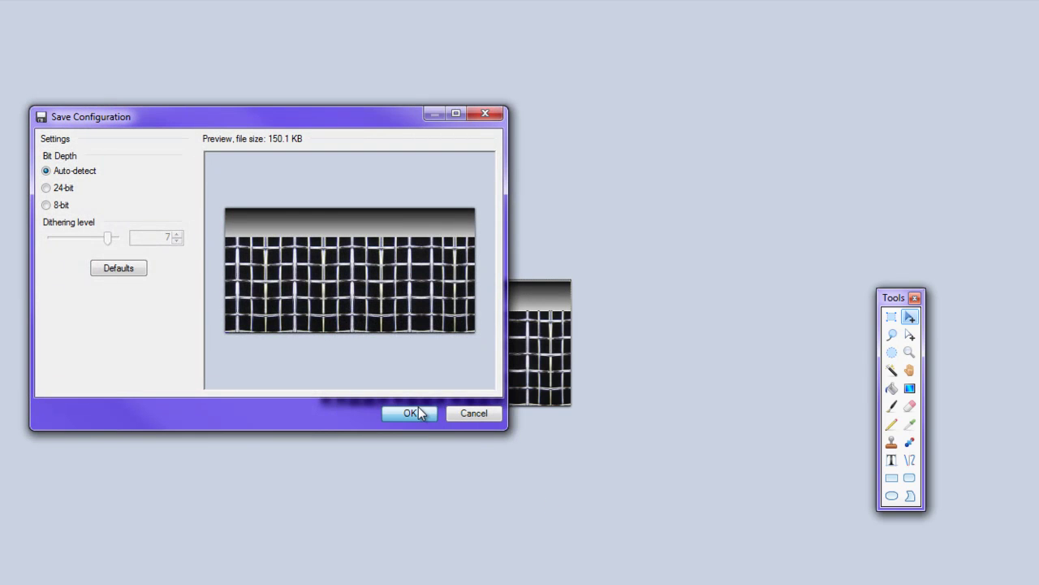
Save the edited grill bitmap with auto-detected bit depth and import it into the stretch92grill texture in TXD Workshop.
left_click(412, 413)
key("alt+Tab")
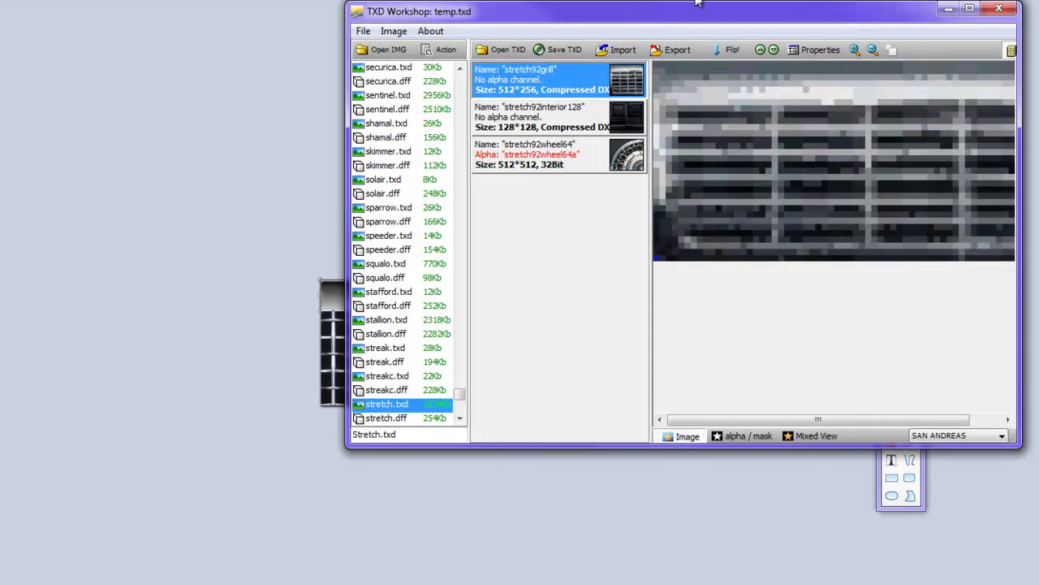
left_click(626, 52)
left_click(661, 387)
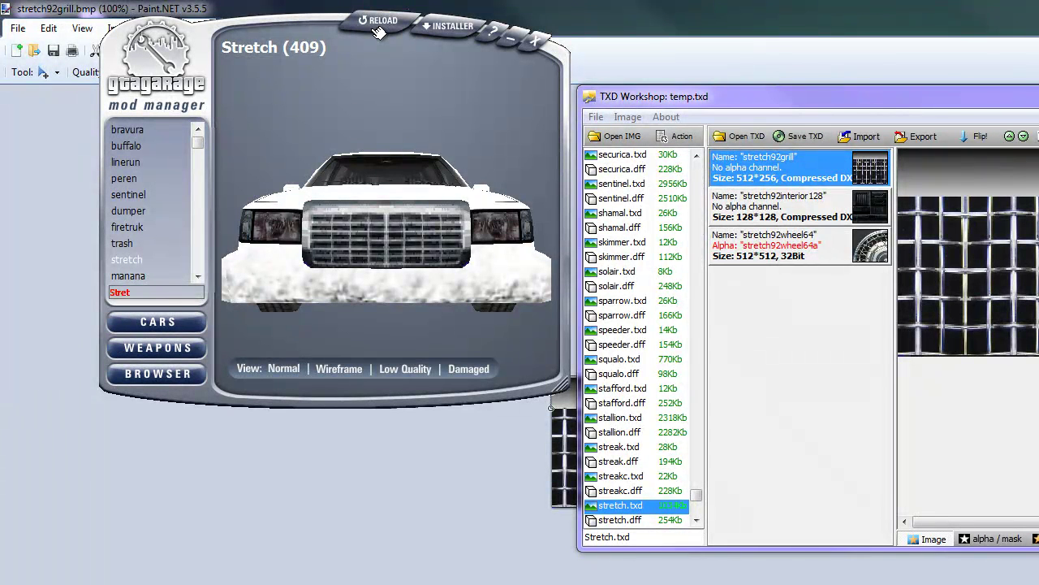
Reload the Stretch in the GTAGarage Mod Manager and examine its new grille from the front, close up and at a distance.
scroll(432, 305, "down", 5)
scroll(407, 248, "up", 5)
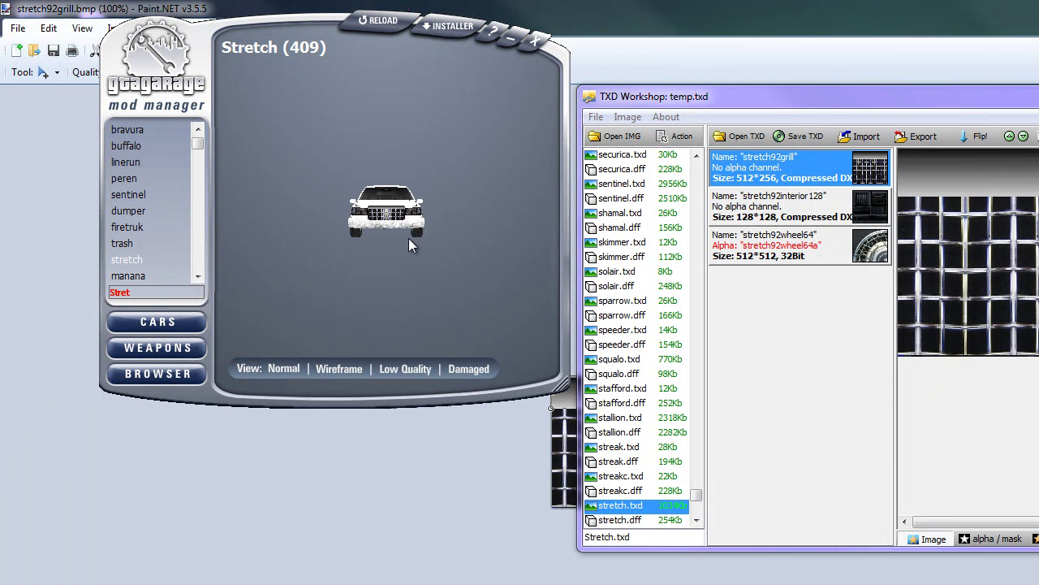
scroll(376, 245, "up", 4)
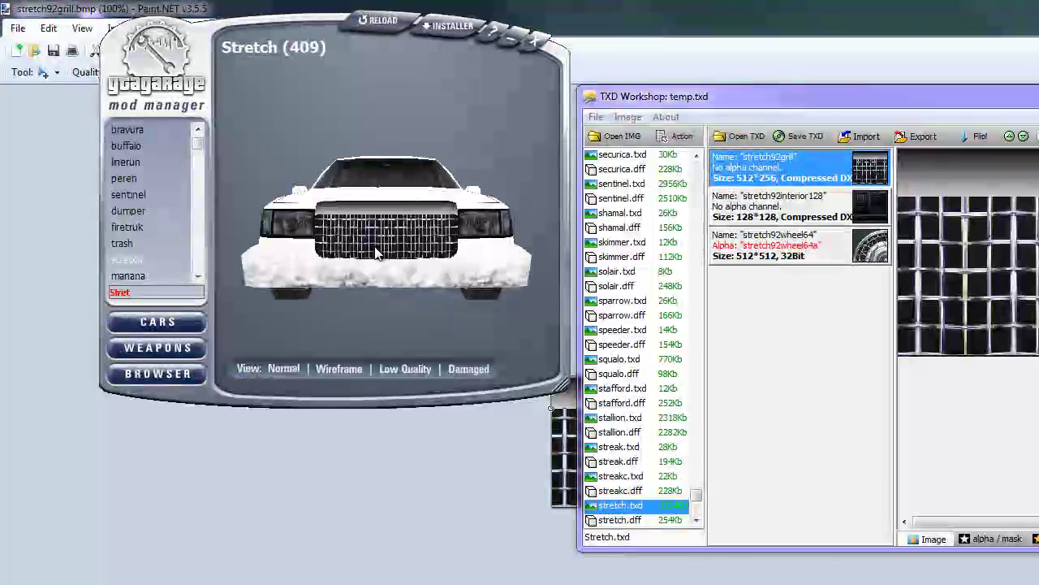
left_click_drag(374, 246, 378, 245)
scroll(377, 245, "up", 4)
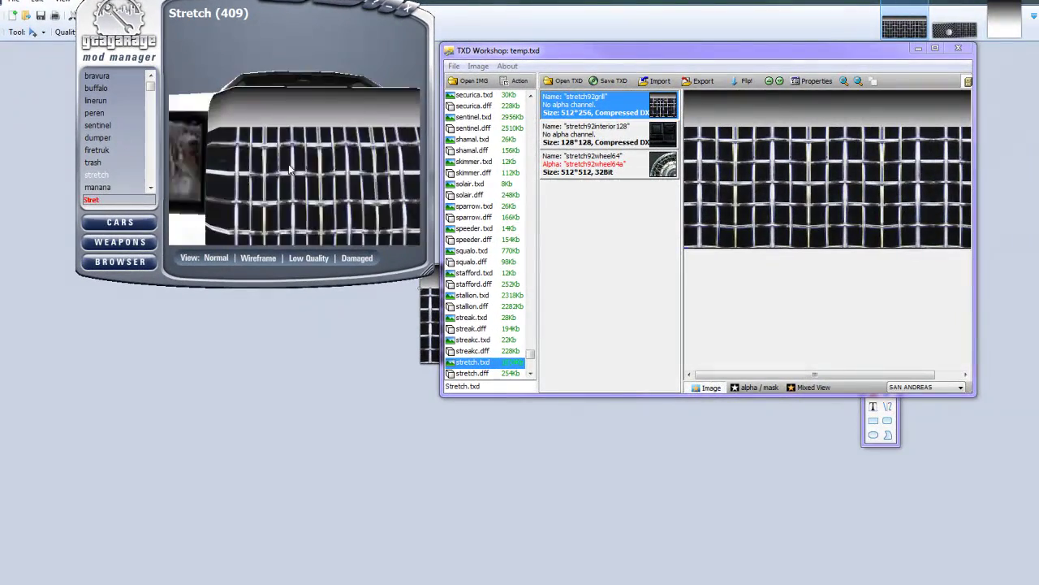
scroll(290, 169, "down", 5)
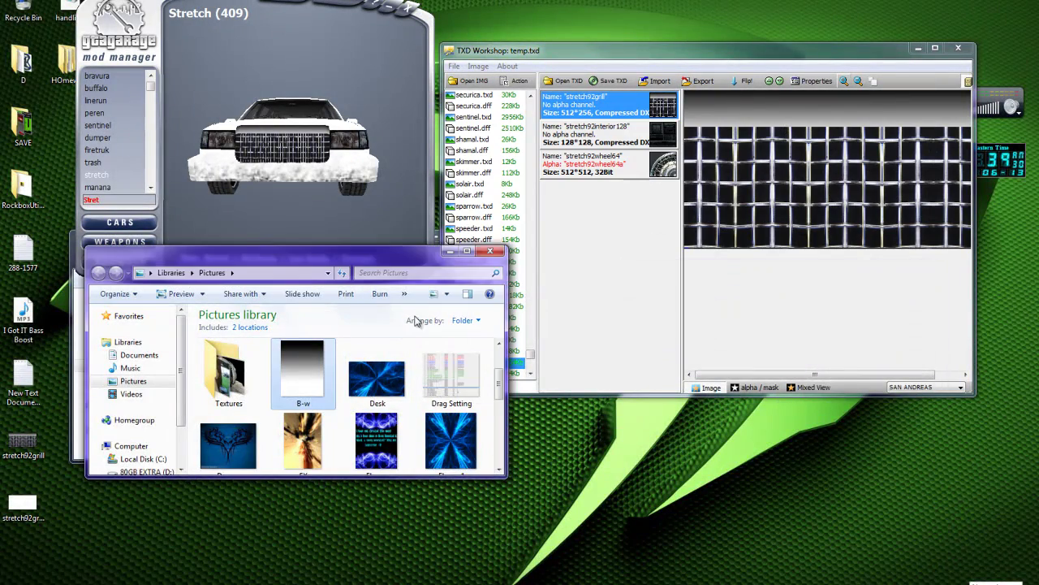
In TXD Workshop, turn off compression for stretch92grill and enable its alpha channel with the alpha name stretch92grilla.
left_click(499, 254)
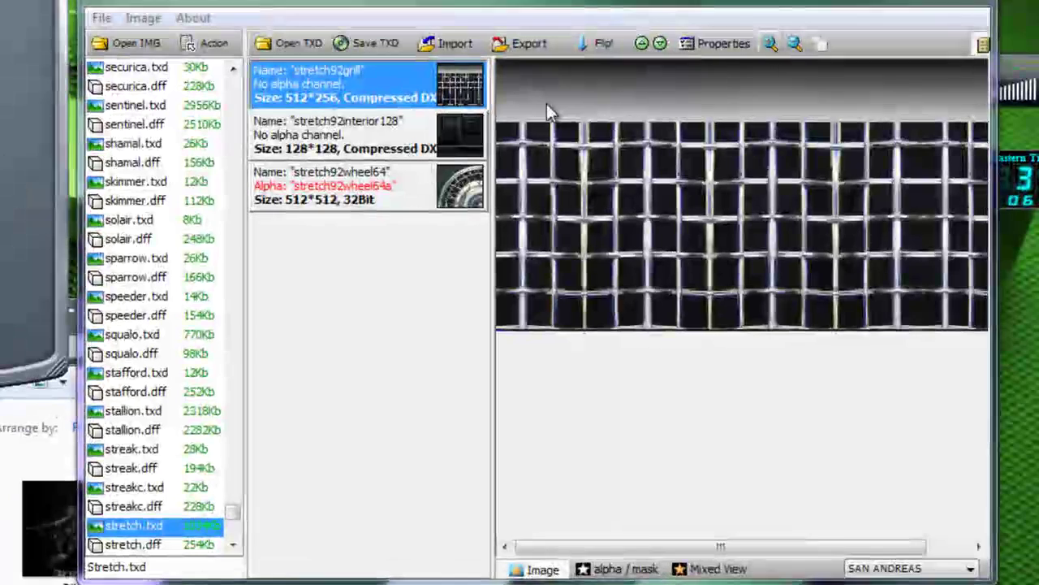
double_click(363, 98)
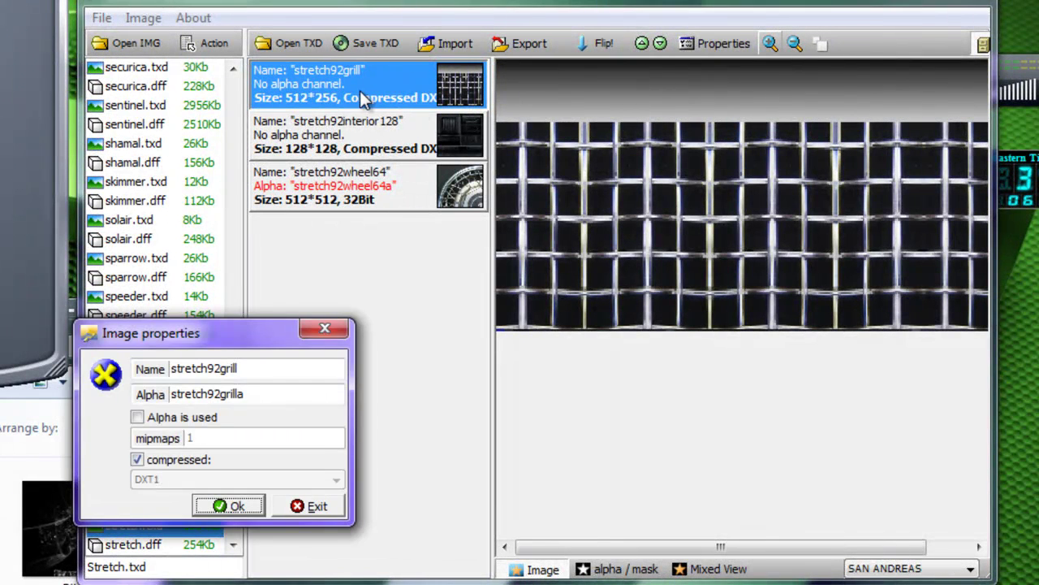
left_click(325, 330)
left_click(692, 48)
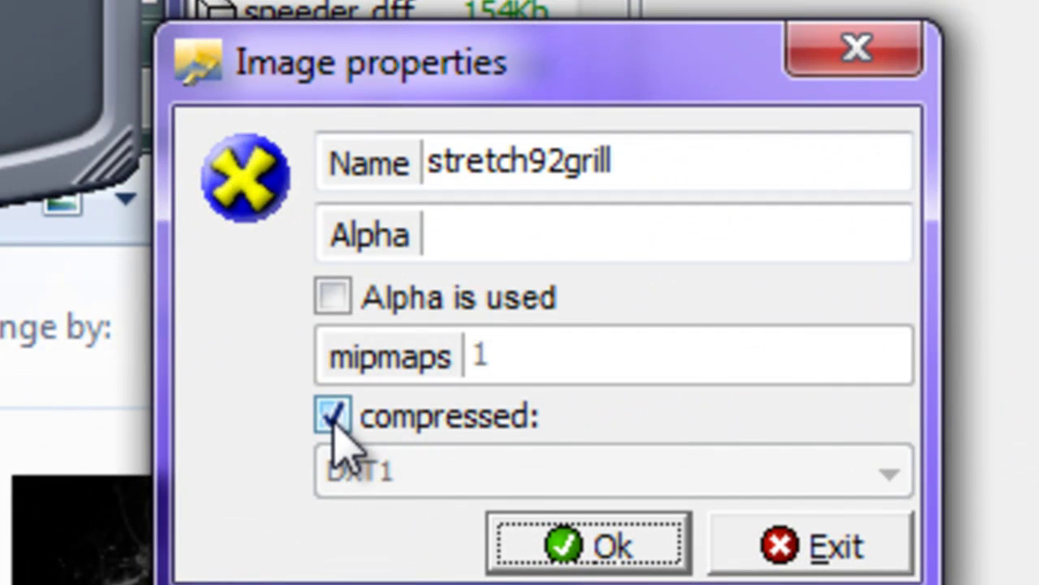
left_click(333, 418)
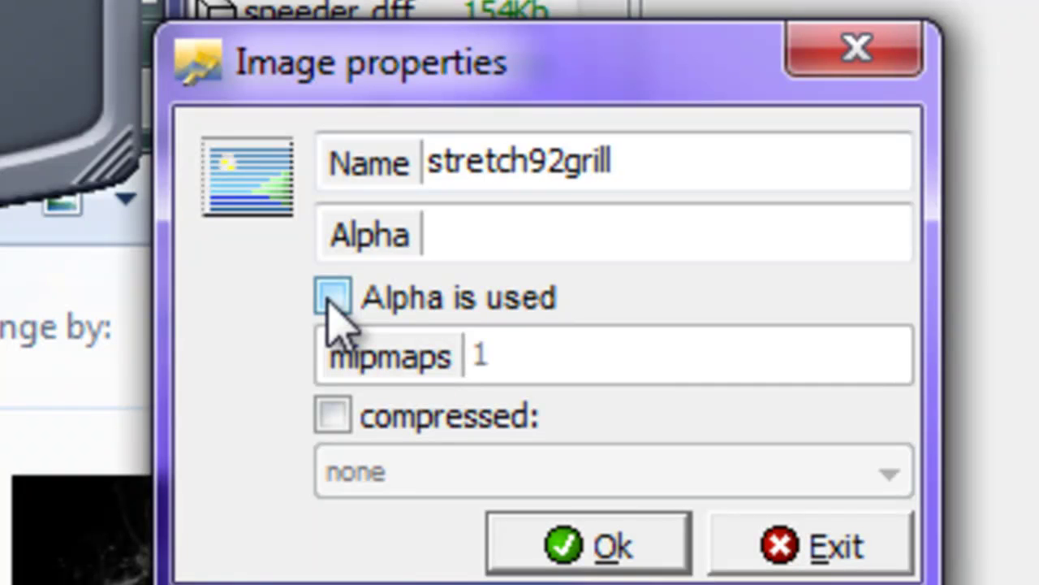
left_click(333, 298)
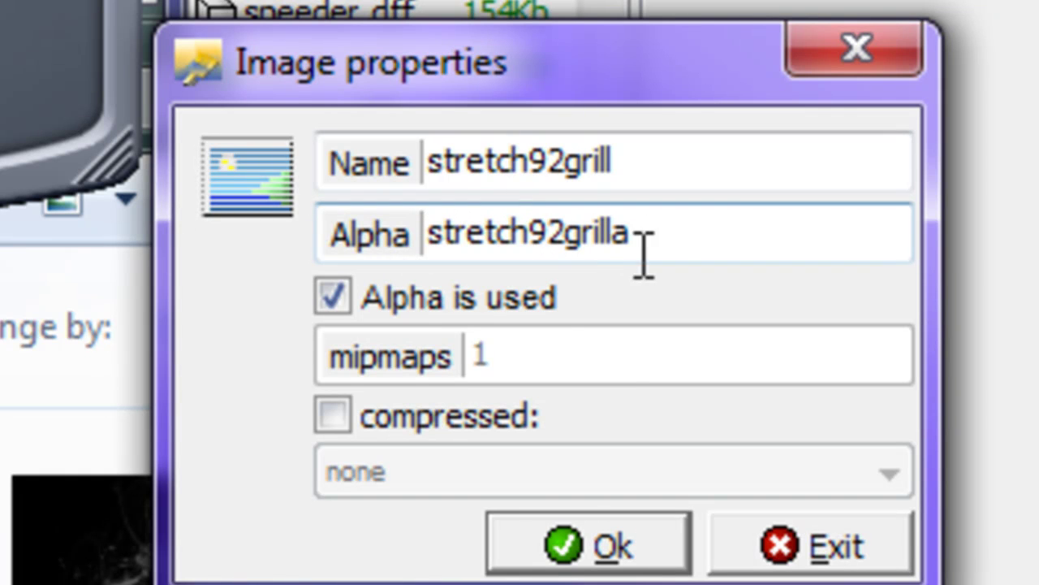
left_click(622, 548)
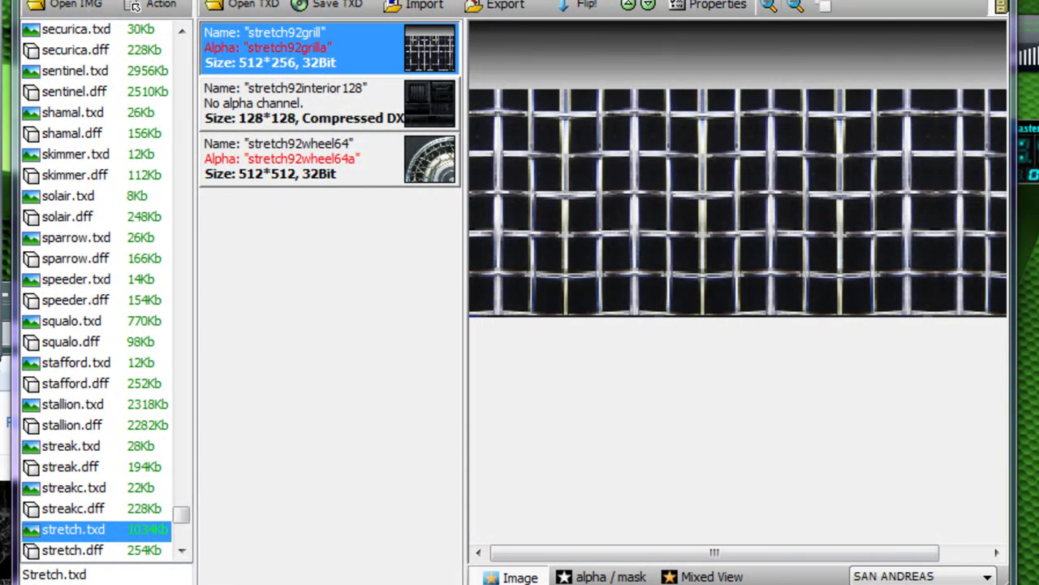
Check the alpha mask of stretch92grill and open the stretch92grill picture from the desktop in Paint.NET.
left_click(540, 576)
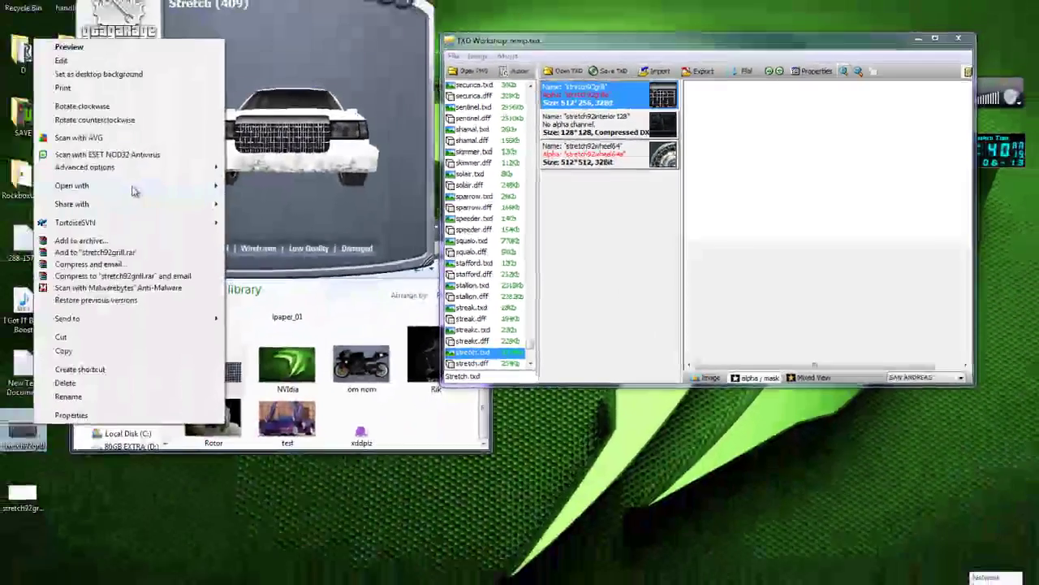
mouse_move(134, 185)
left_click(258, 199)
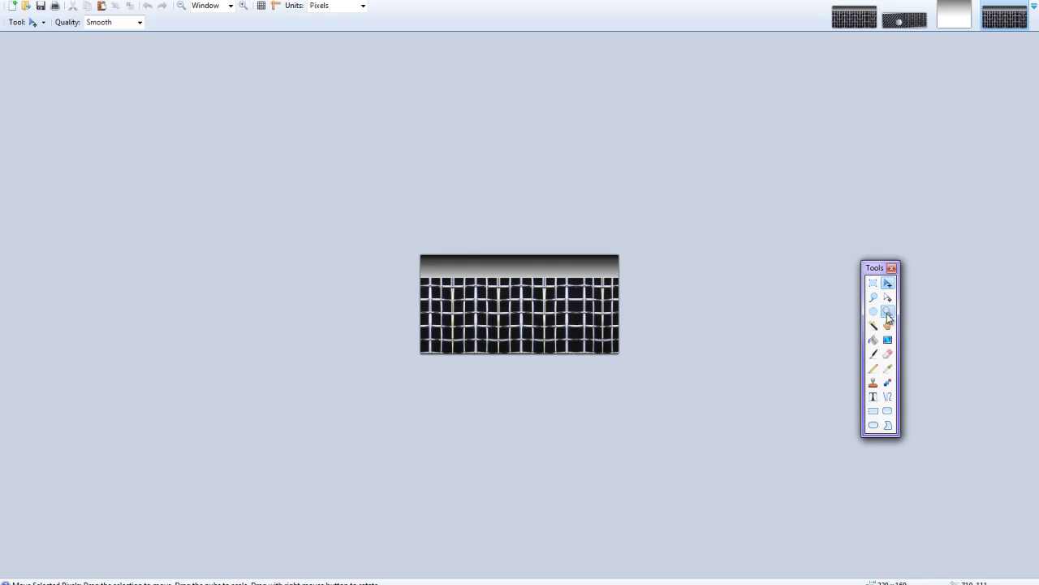
Remove the black squares between the mesh wires using the Magic Wand with flood mode and 32% tolerance.
left_click(887, 311)
left_click(687, 302)
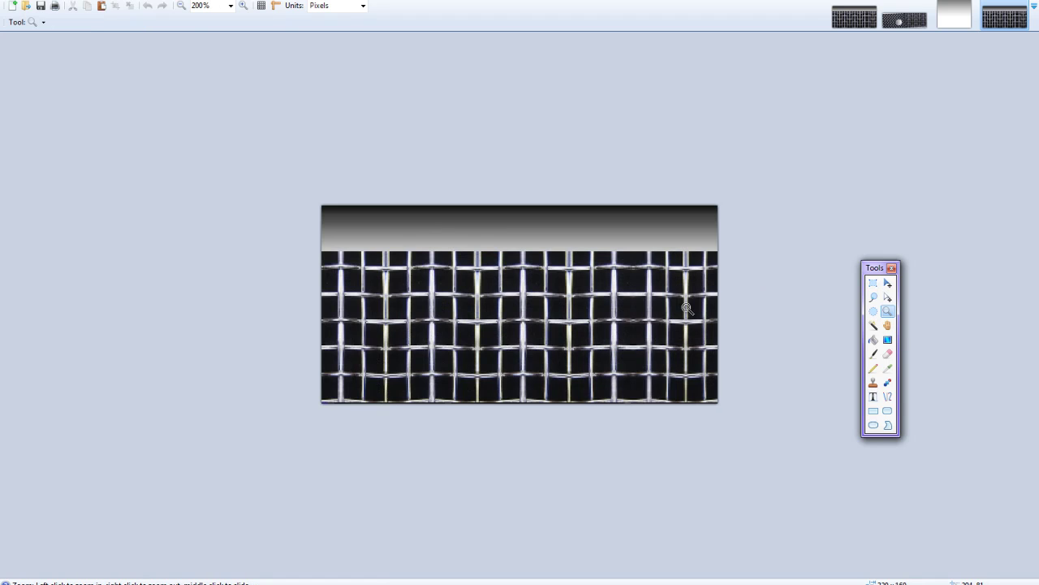
left_click(688, 309)
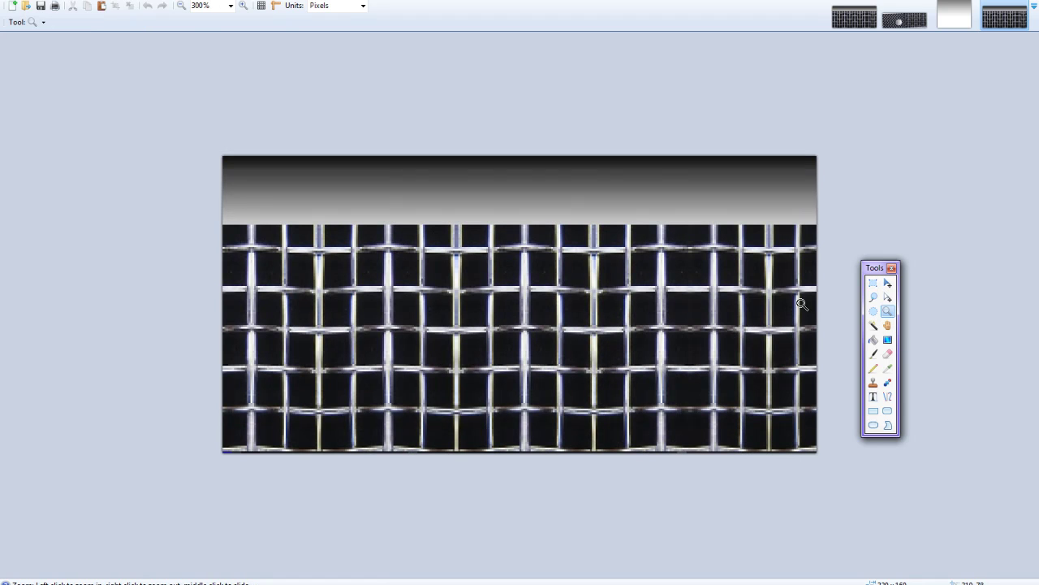
left_click(874, 326)
left_click(684, 272)
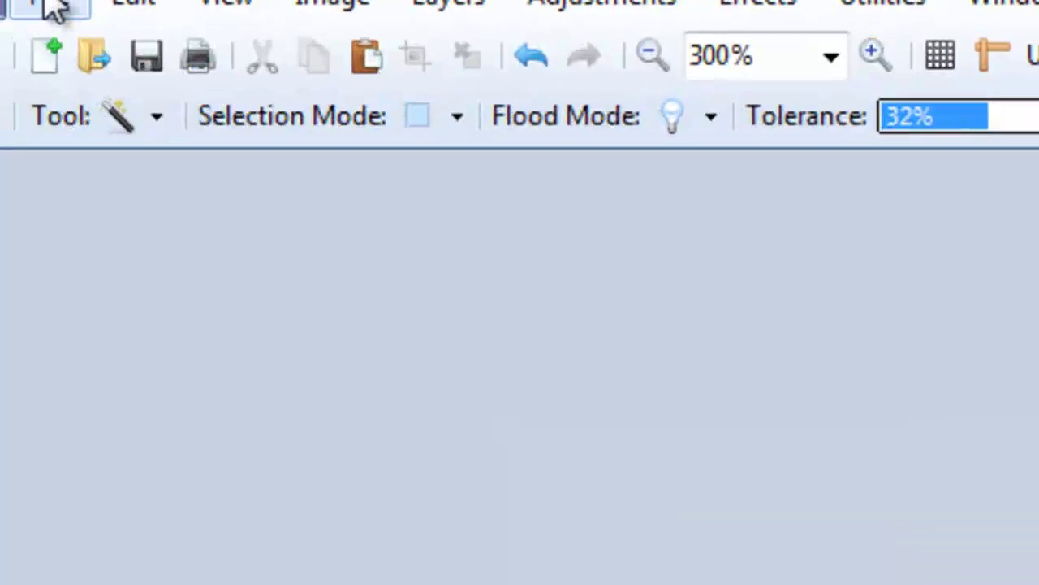
Save the cut-out mesh to the desktop as stretch92grill_A.bmp with auto-detected bit depth, replacing the existing mask file.
left_click(13, 1)
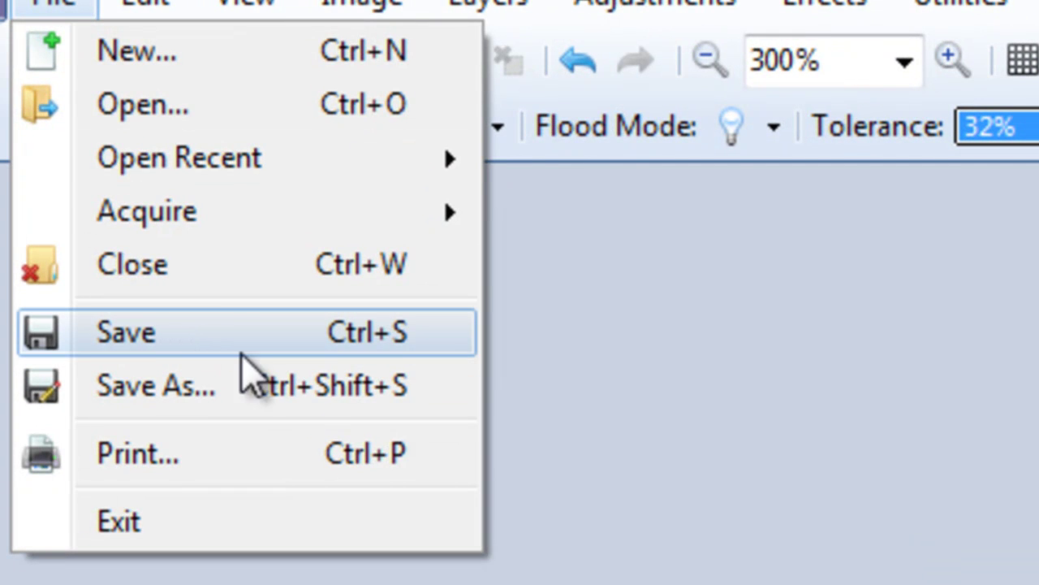
left_click(150, 390)
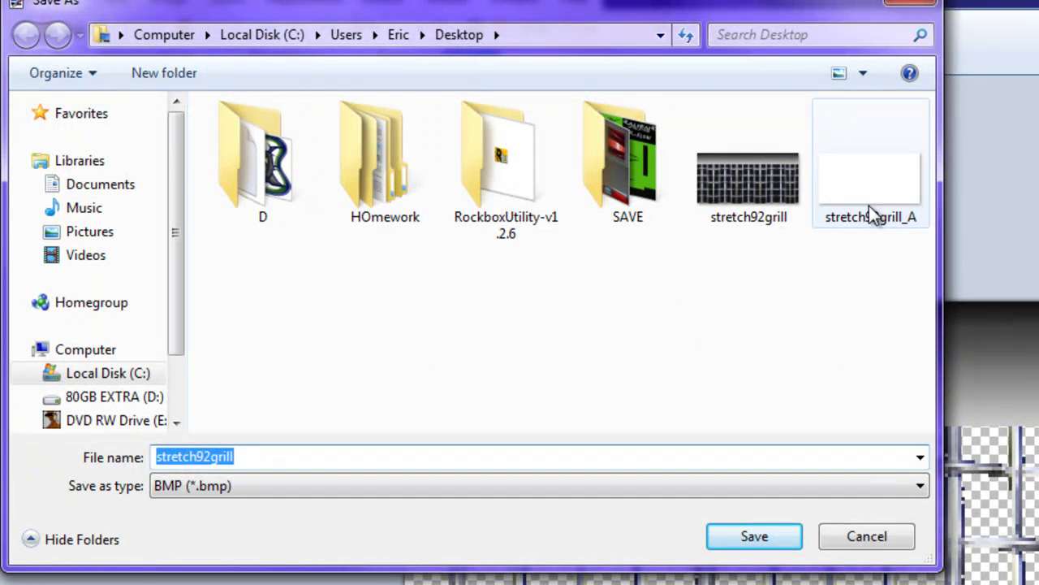
left_click(849, 213)
left_click(764, 543)
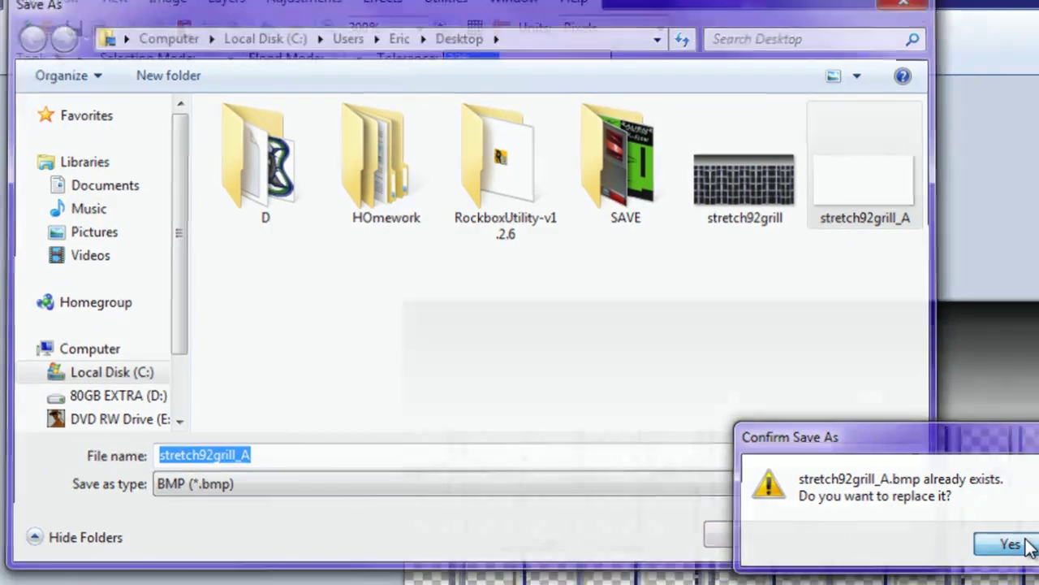
left_click(1019, 546)
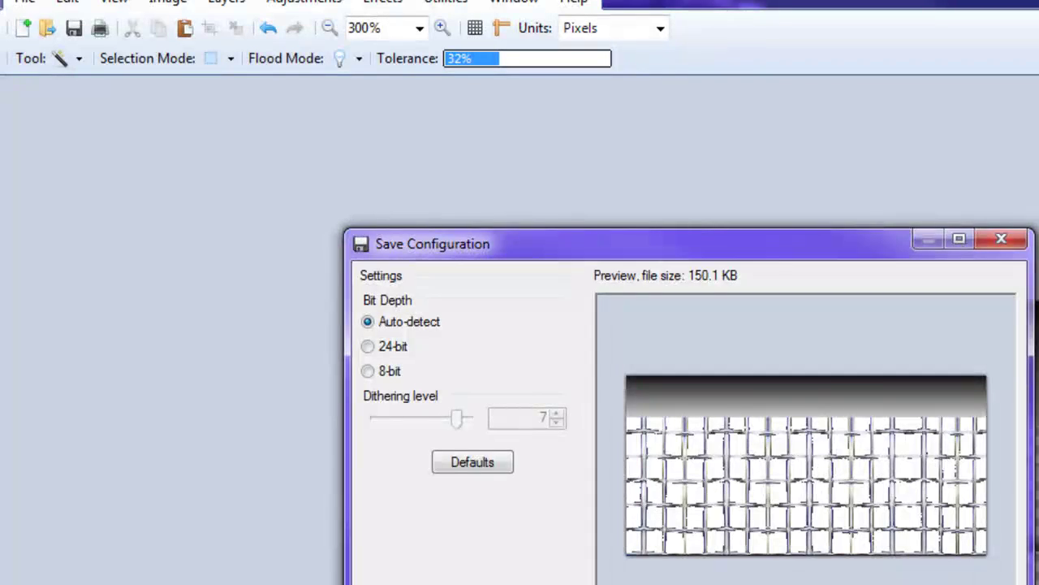
key("Return")
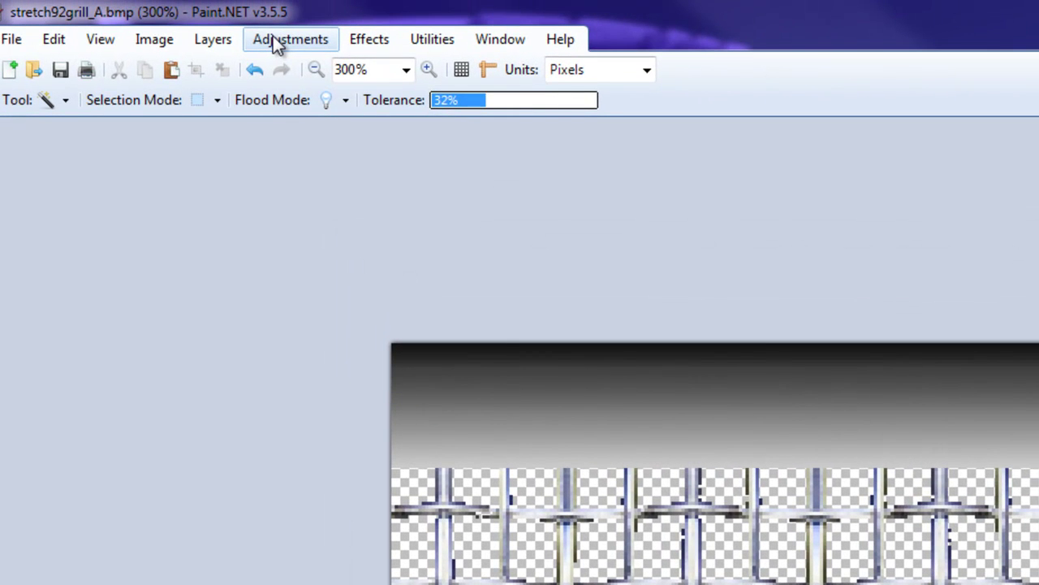
Convert the stretch92grill_A image to black and white and darken it with brightness -100 and contrast -100.
left_click(286, 1)
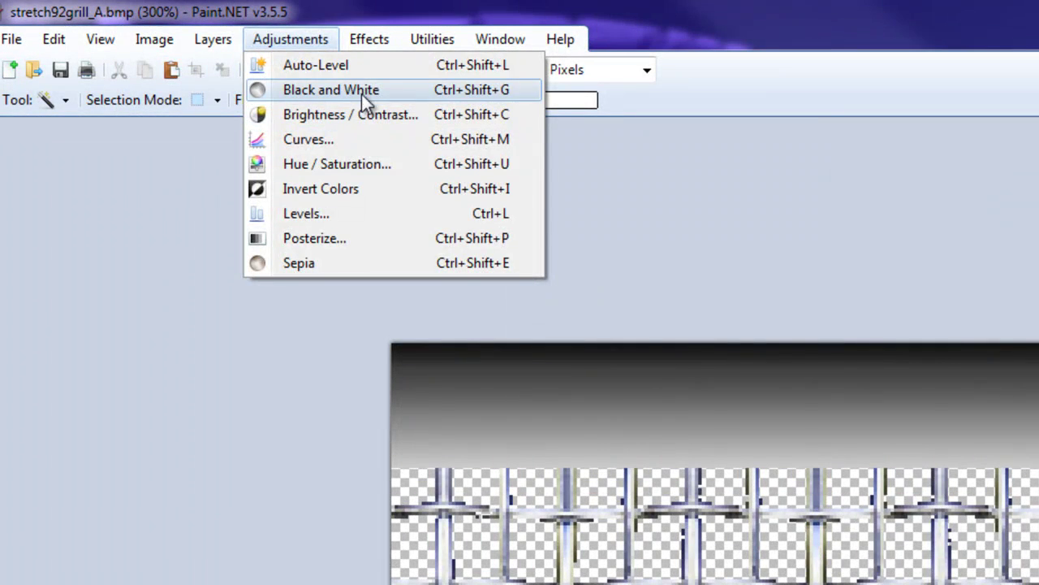
left_click(365, 99)
left_click(286, 39)
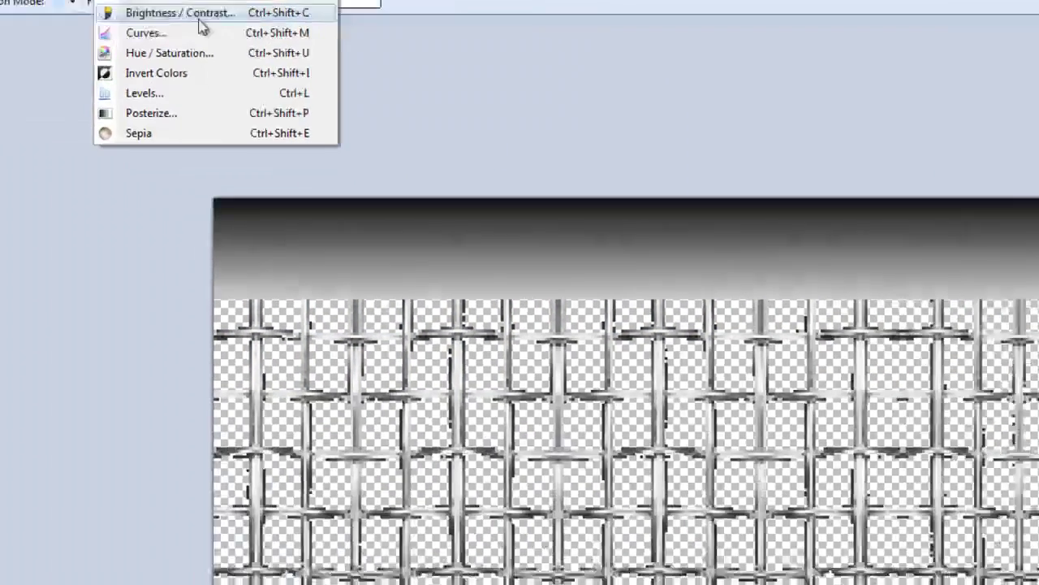
left_click(199, 17)
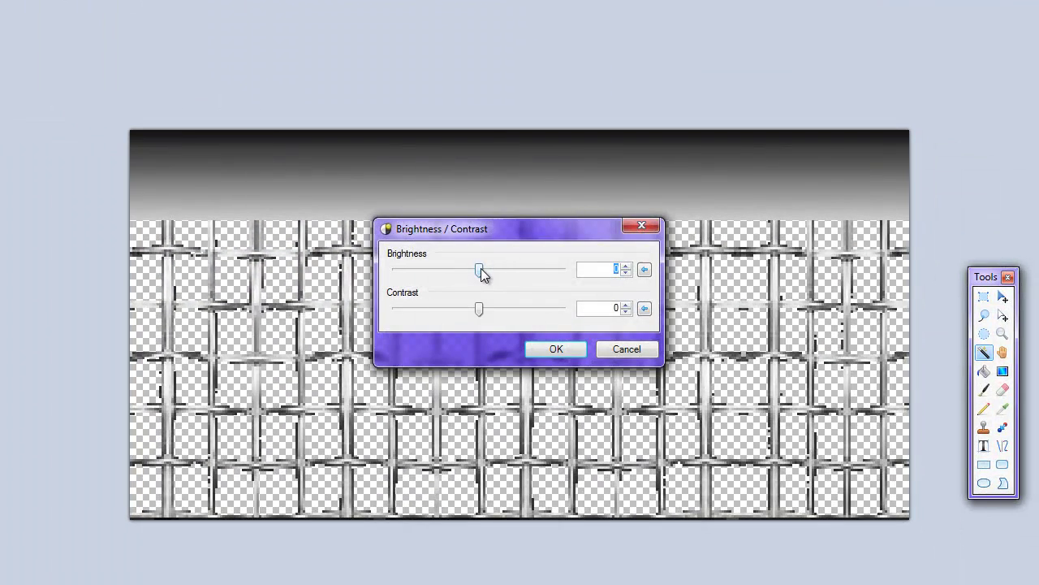
left_click_drag(481, 270, 705, 287)
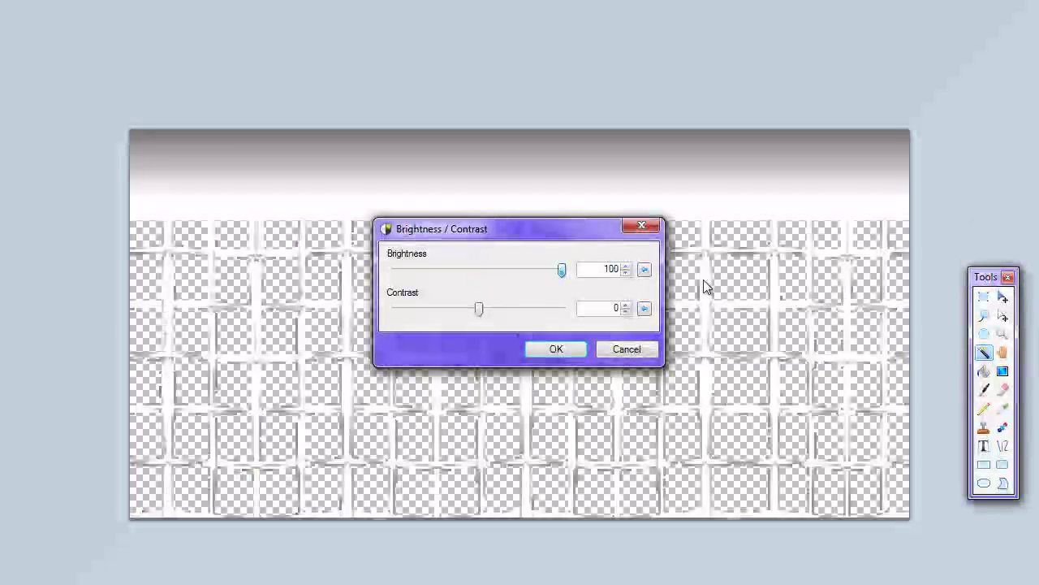
left_click_drag(478, 309, 687, 315)
left_click_drag(561, 308, 800, 333)
left_click_drag(544, 242, 468, 577)
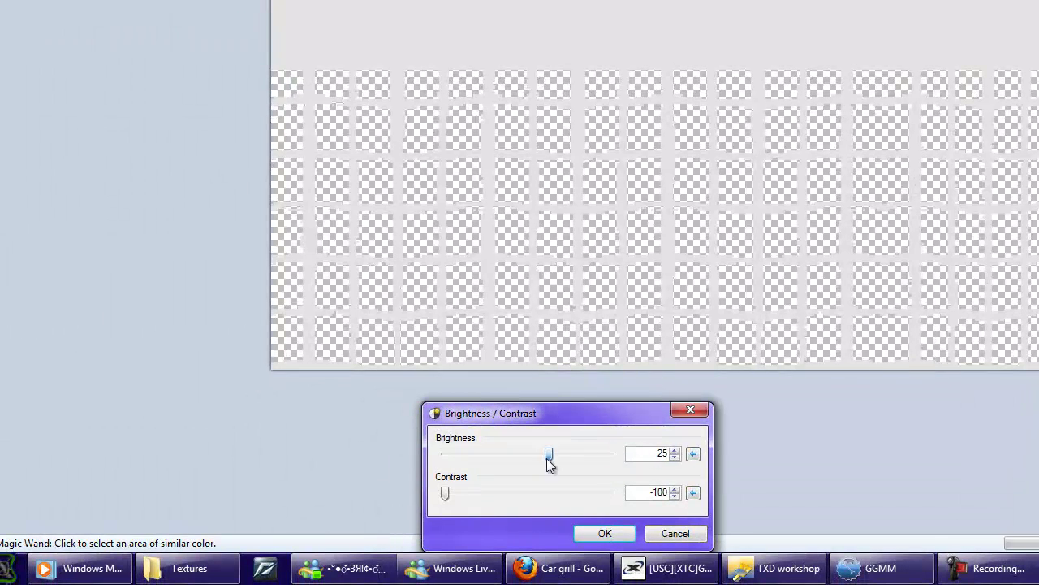
left_click_drag(549, 457, 369, 455)
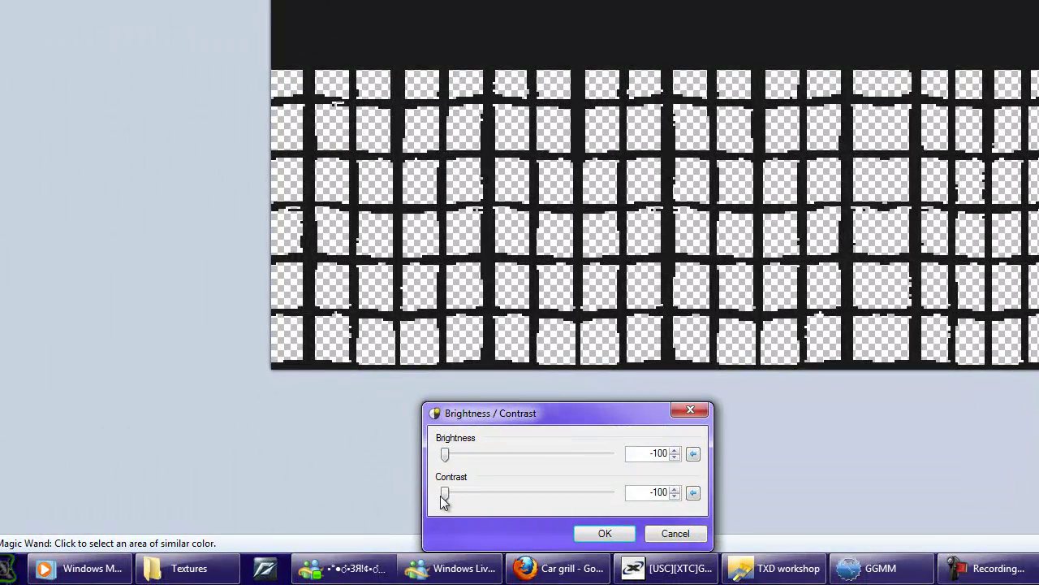
left_click_drag(445, 494, 610, 493)
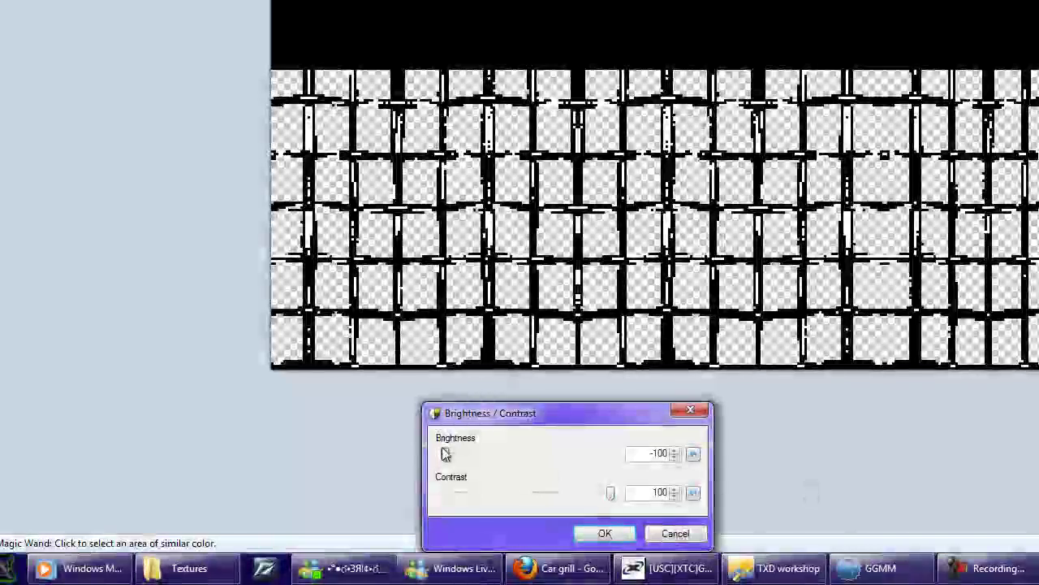
left_click_drag(445, 455, 389, 459)
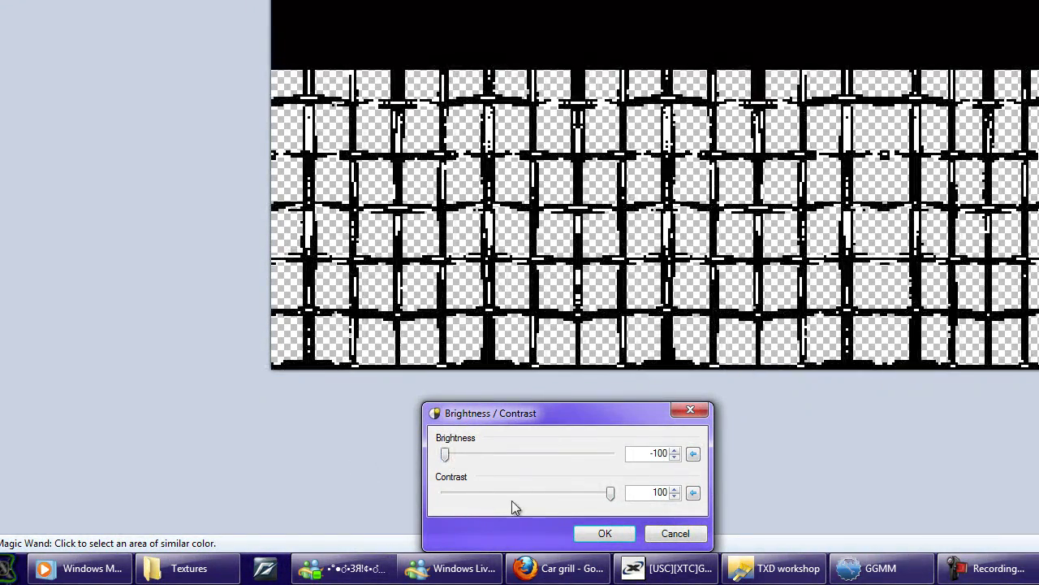
left_click_drag(605, 497, 344, 496)
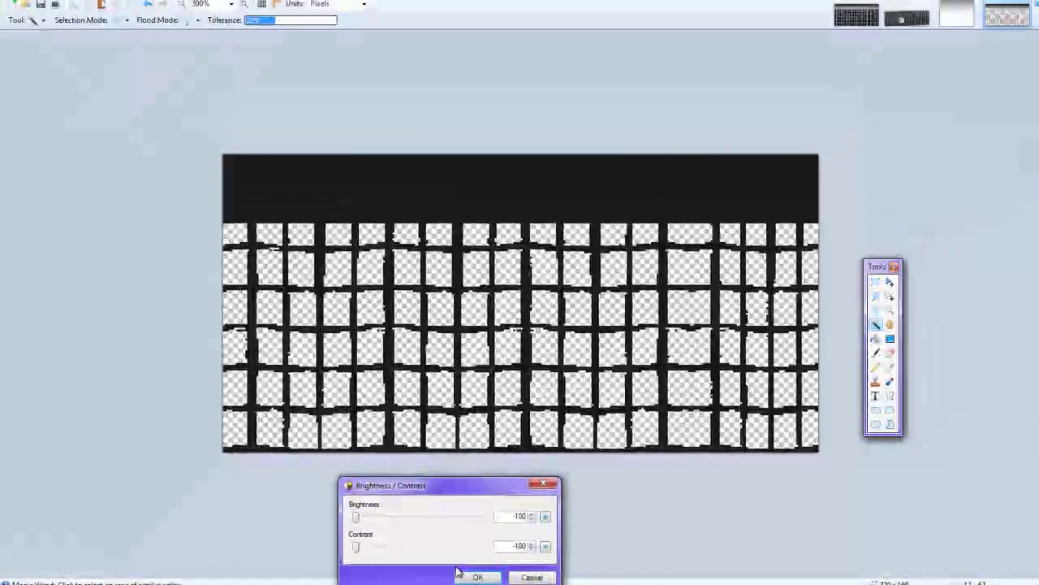
left_click(477, 578)
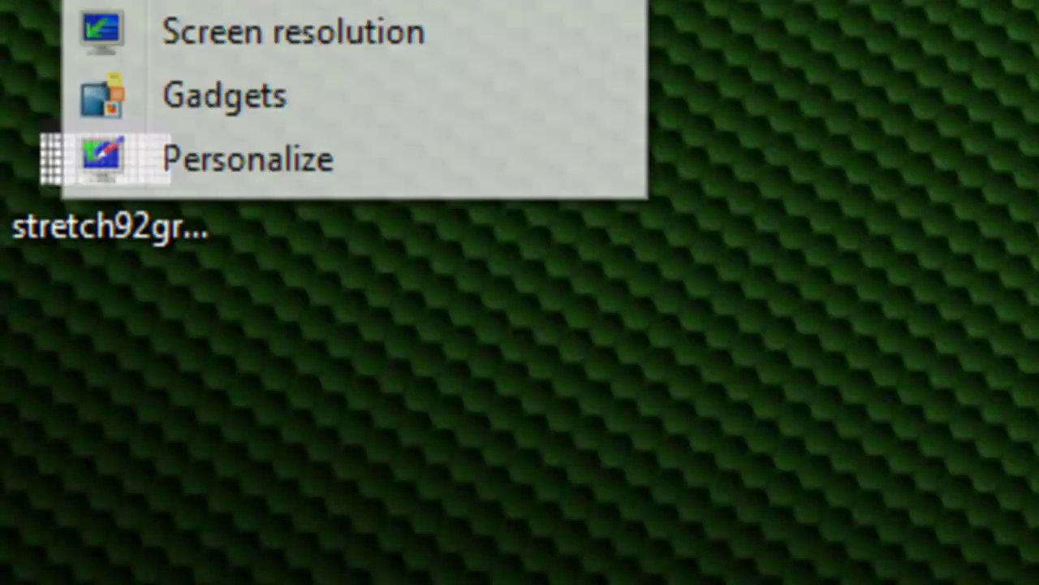
key("Escape")
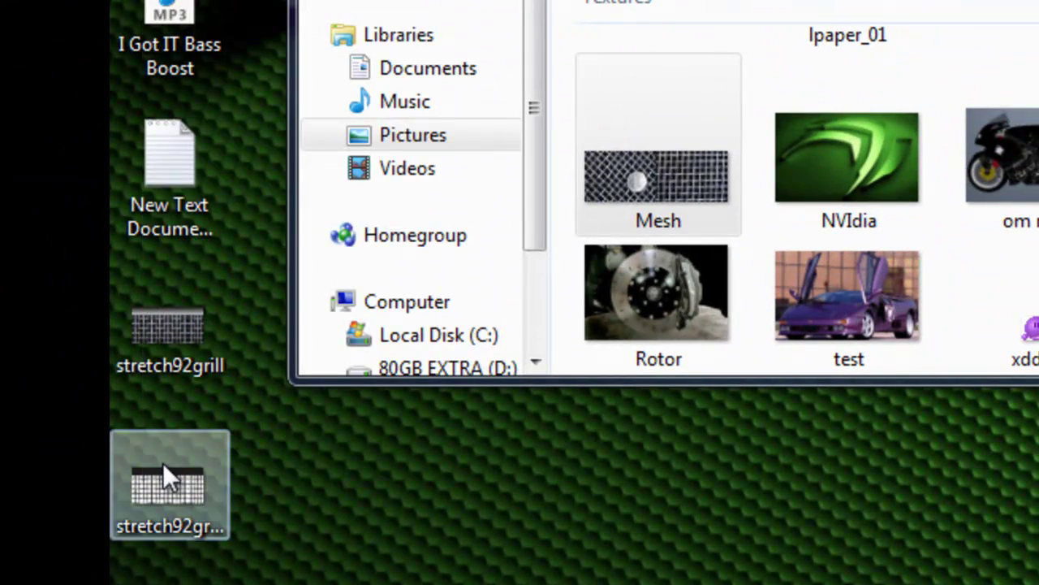
left_click(162, 462)
right_click(198, 459)
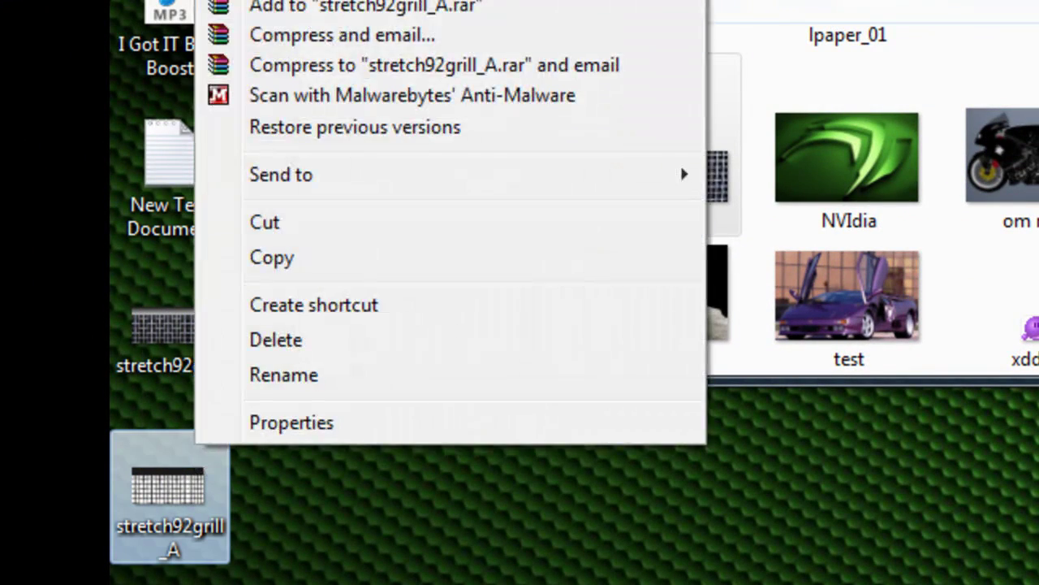
key("Escape")
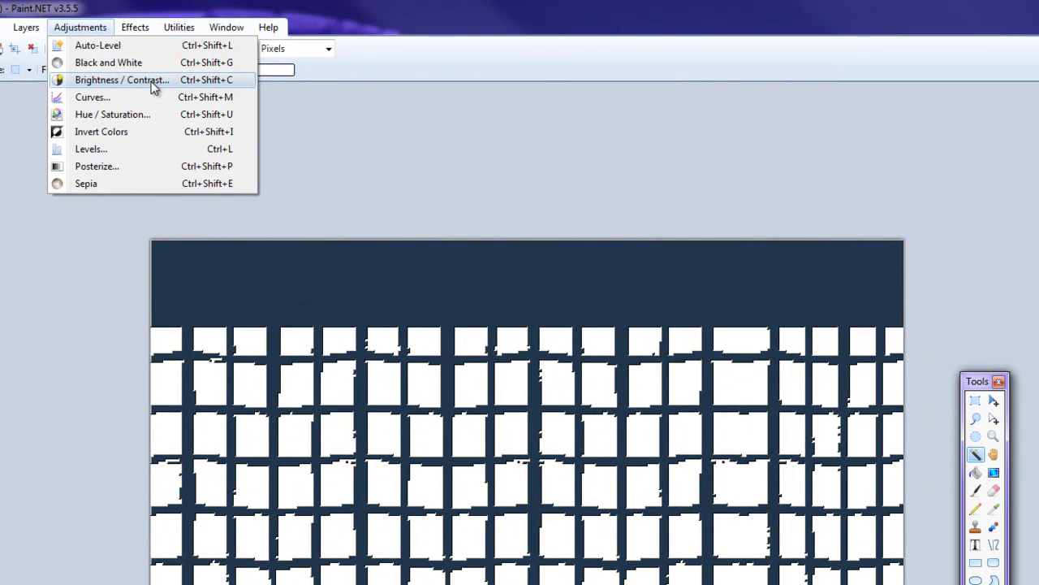
Darken the mask's selected mesh and top band to pure black with brightness -100 and maximum contrast.
left_click(154, 87)
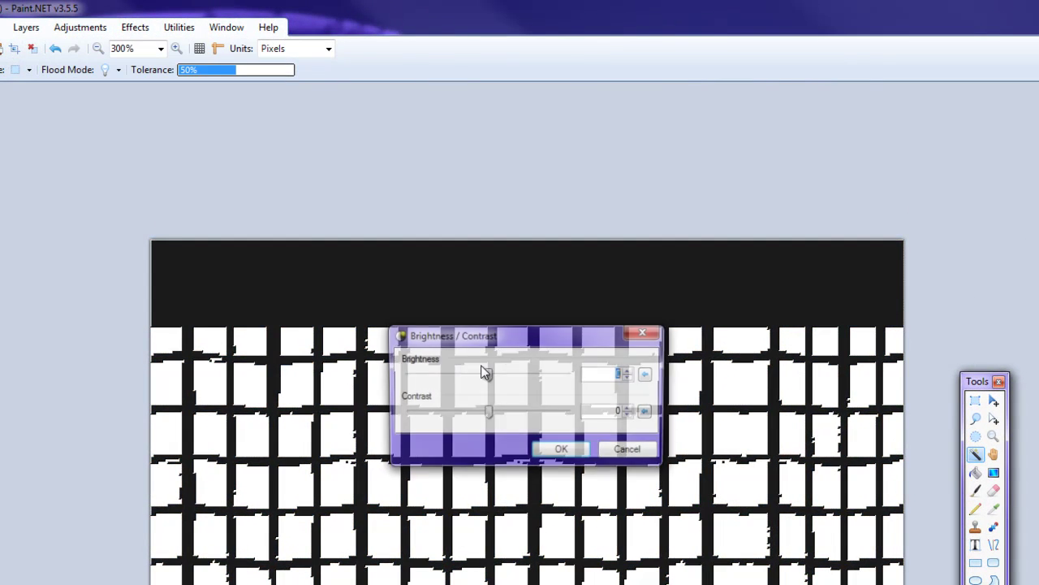
left_click_drag(490, 376, 372, 382)
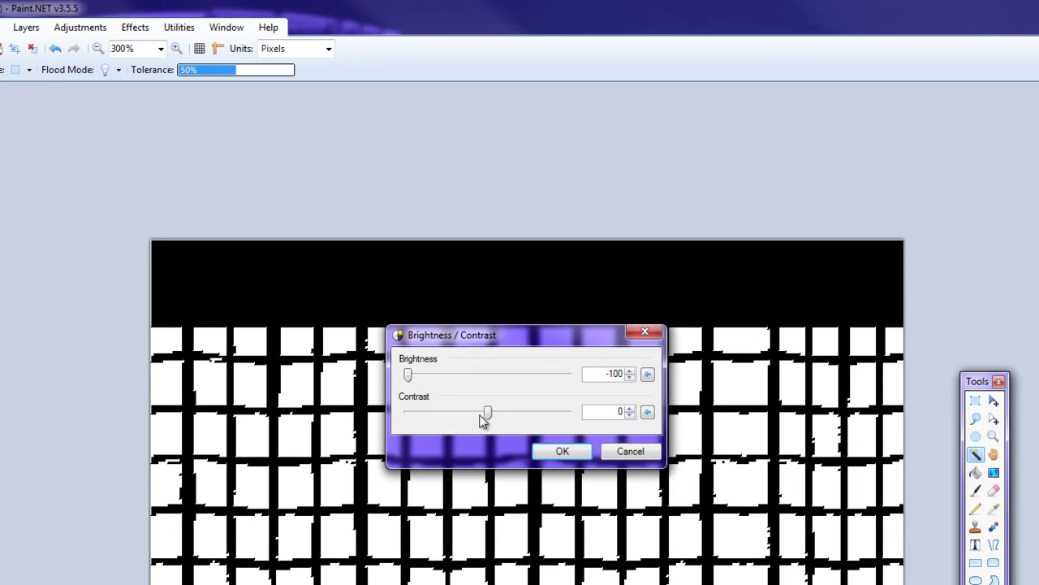
left_click_drag(489, 414, 678, 419)
left_click(572, 452)
Save the stretch92grill_A mask with auto-detected bit depth and close the image.
key("ctrl+s")
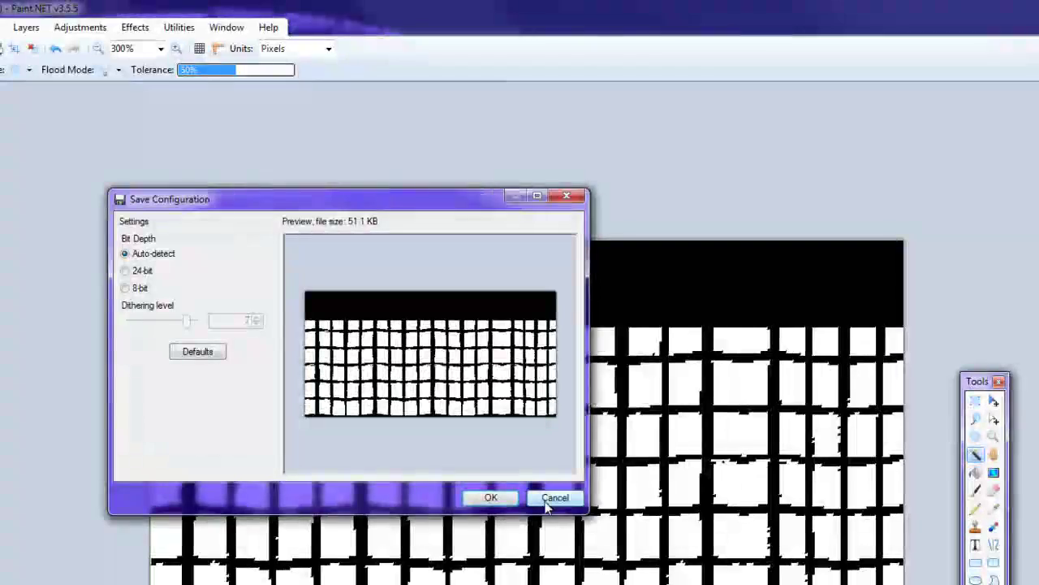
left_click(489, 496)
key("ctrl+w")
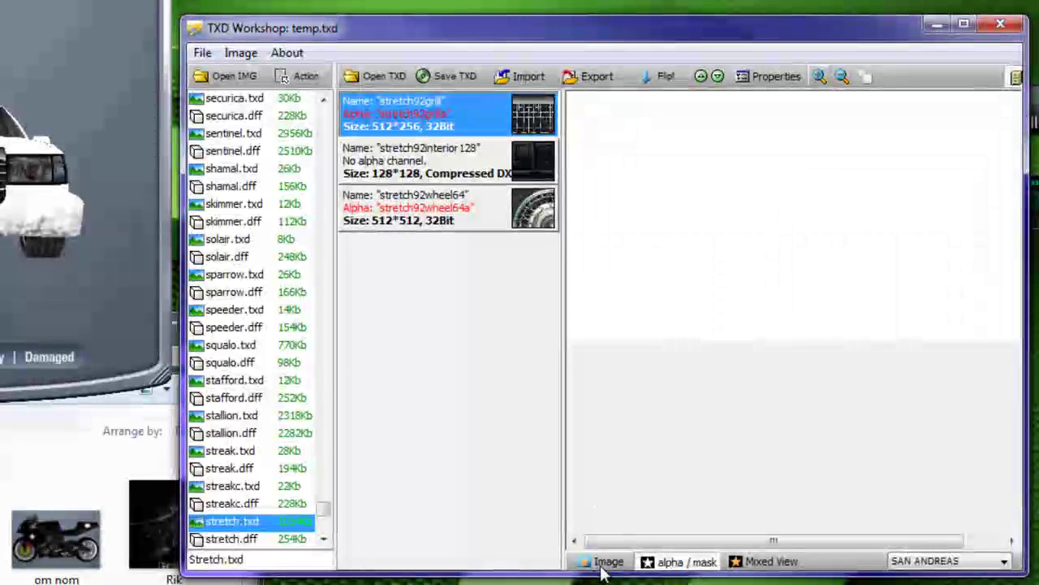
In TXD Workshop, import stretch92grill_A from the desktop as the alpha mask of the stretch92grill texture.
left_click(768, 521)
left_click(666, 563)
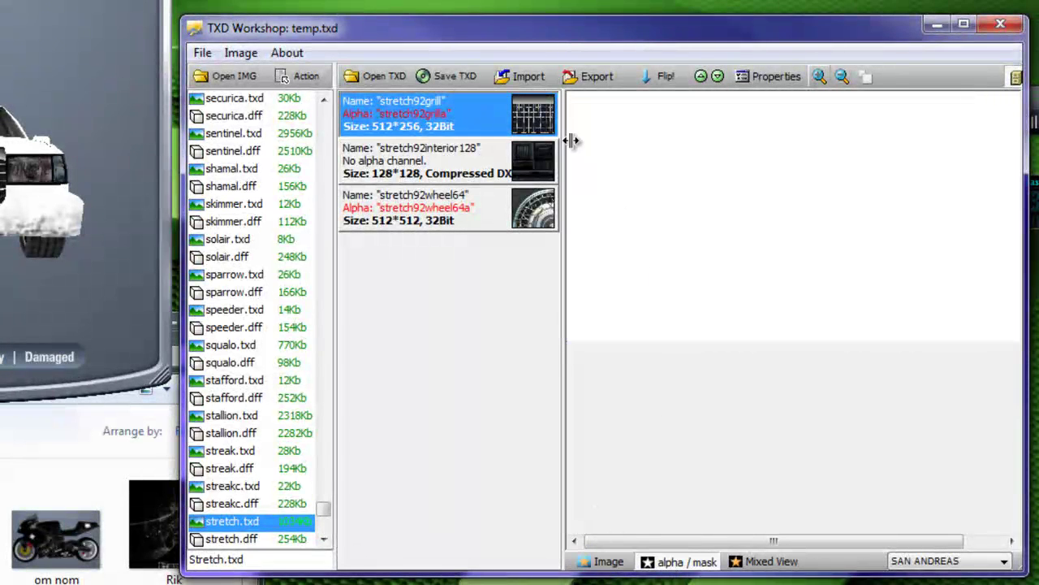
left_click(522, 80)
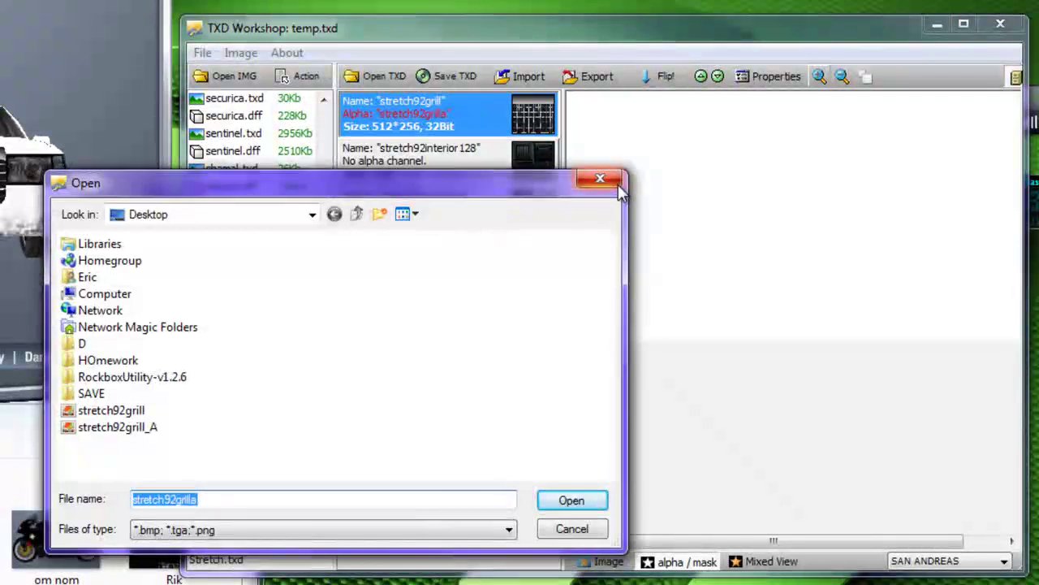
left_click(571, 500)
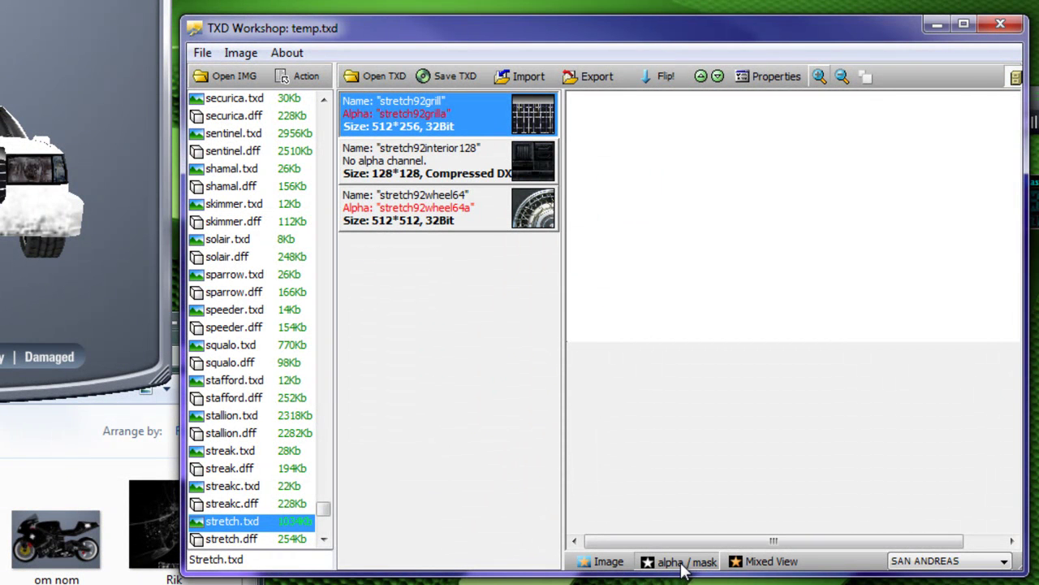
left_click(528, 79)
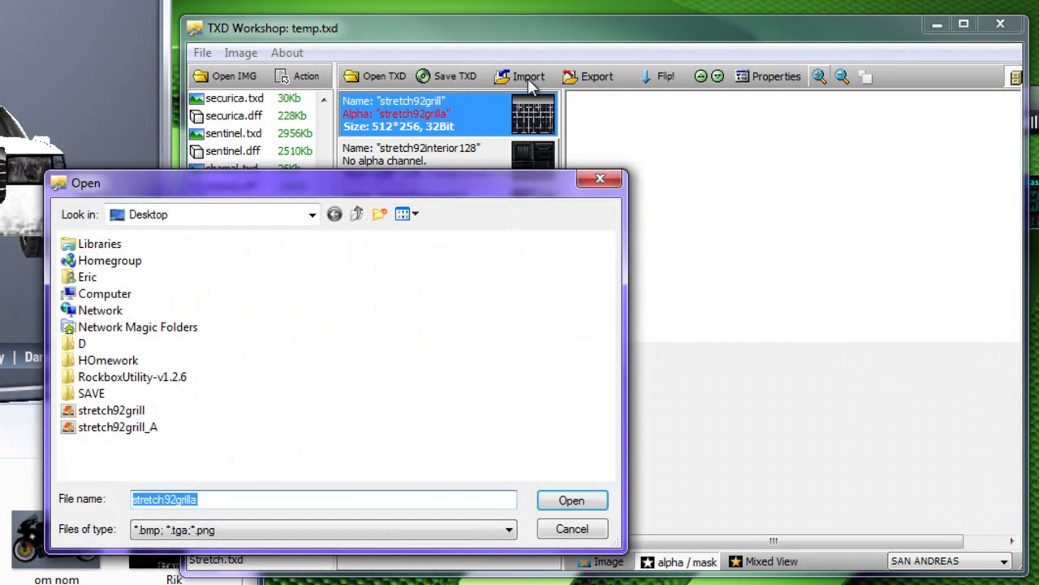
left_click(134, 428)
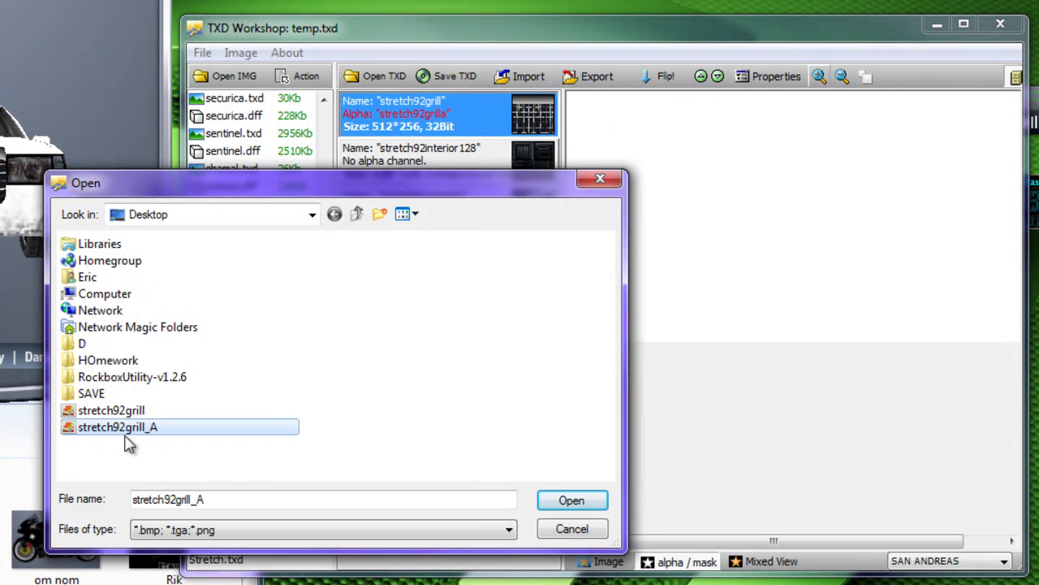
left_click(572, 501)
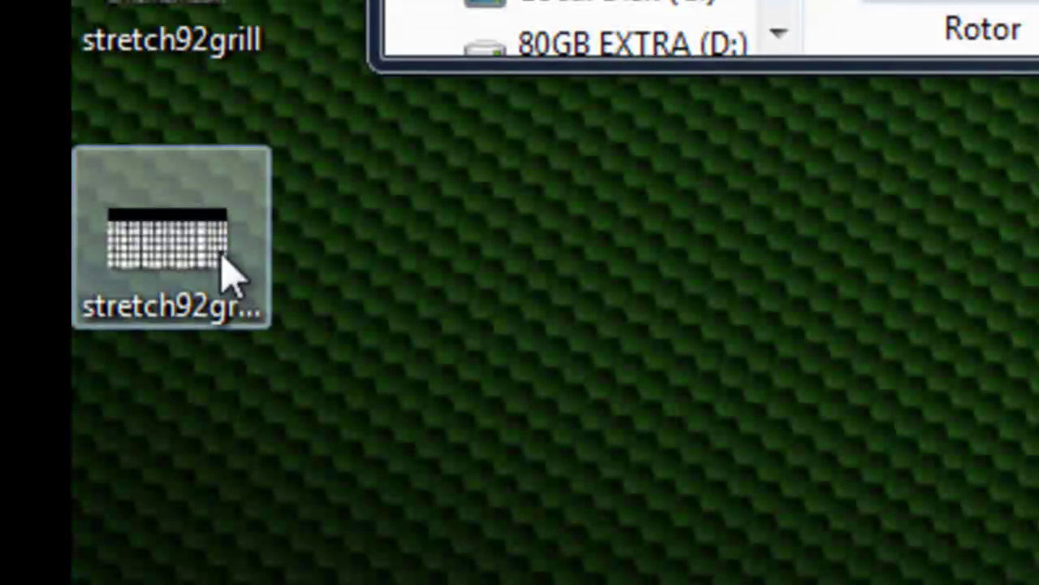
Copy the mask file's name from the desktop and set the stretch92grill texture's alpha name to stretch92grill_A.
left_click(232, 276)
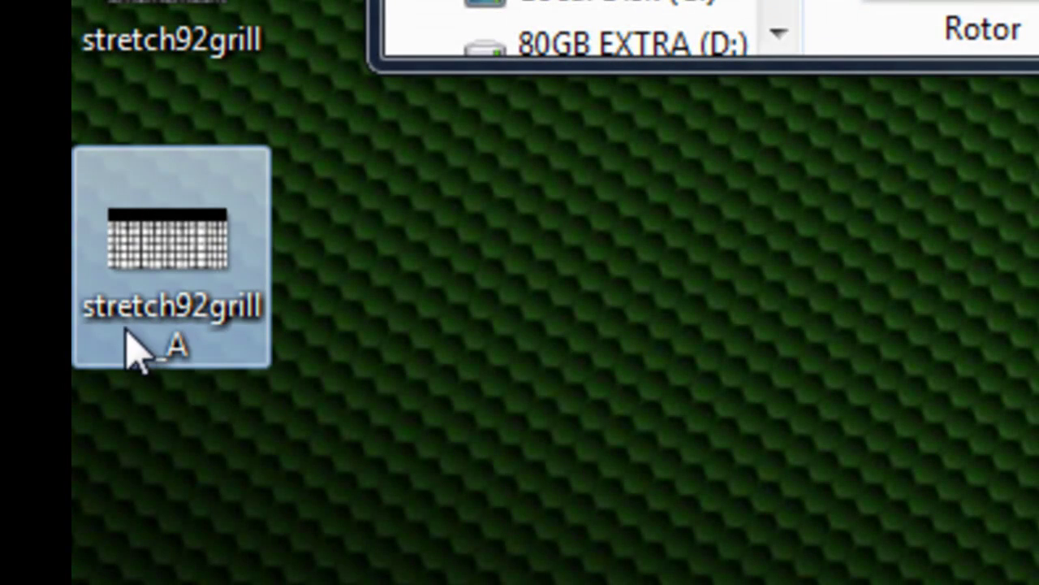
mouse_move(232, 343)
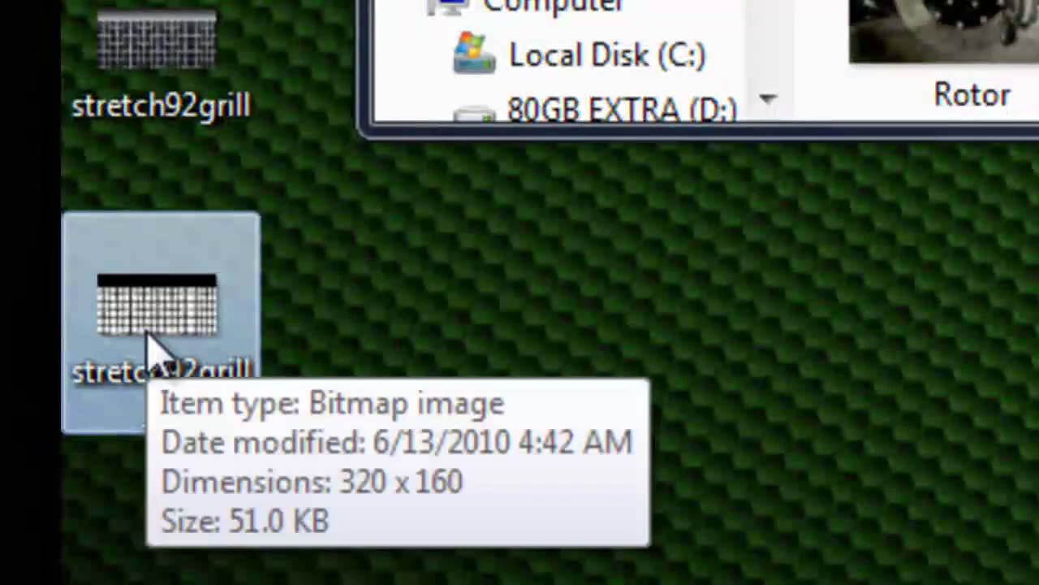
right_click(155, 346)
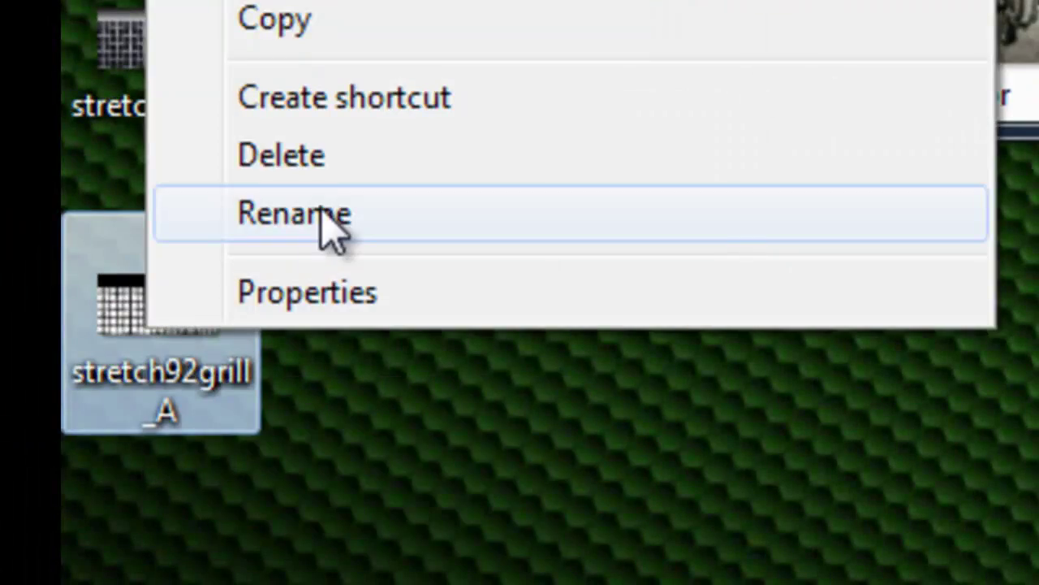
left_click(324, 213)
key("ctrl+c")
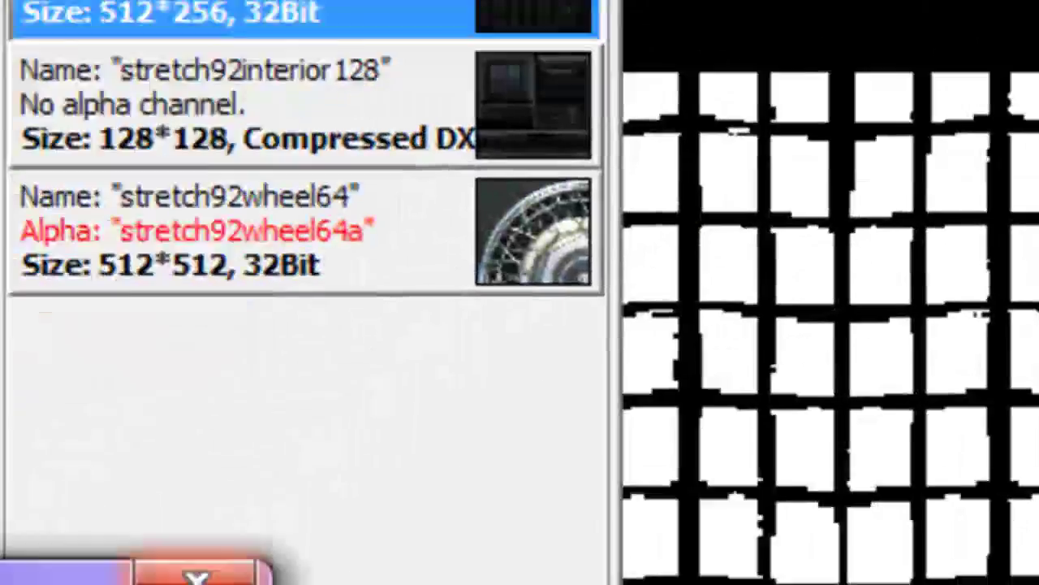
left_click(917, 151)
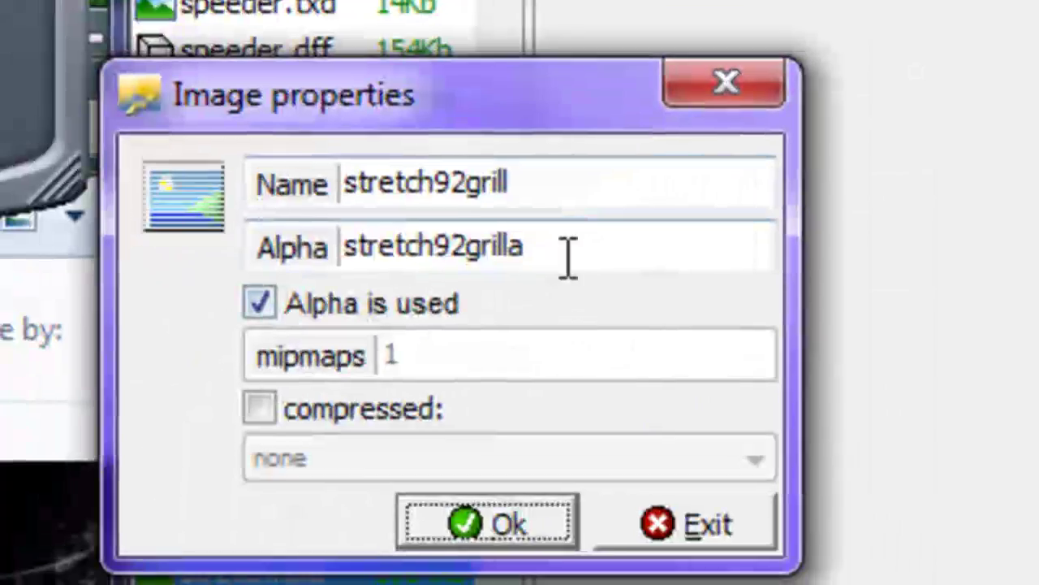
left_click_drag(566, 251, 154, 256)
key("ctrl+v")
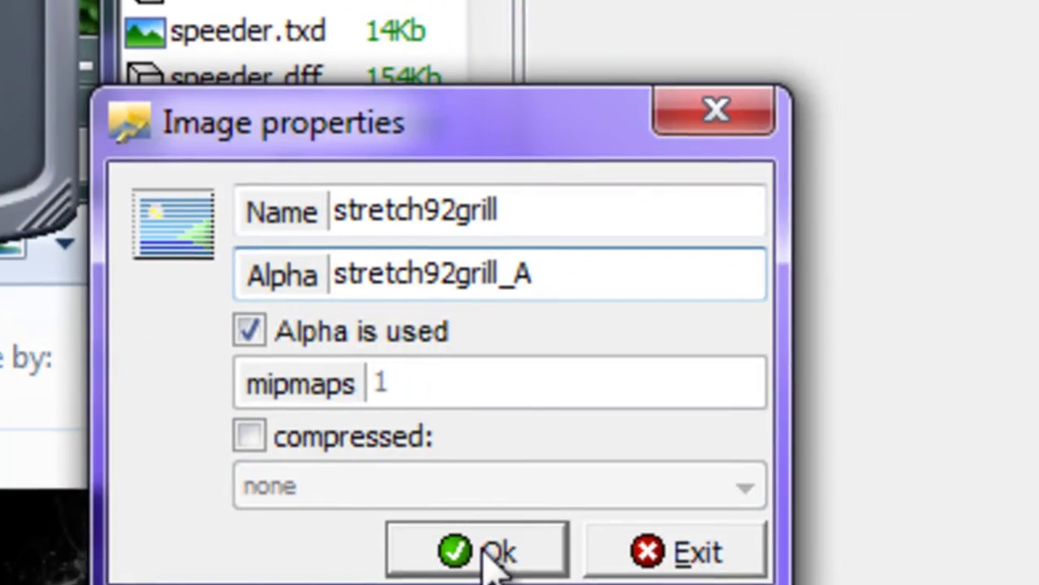
left_click(501, 536)
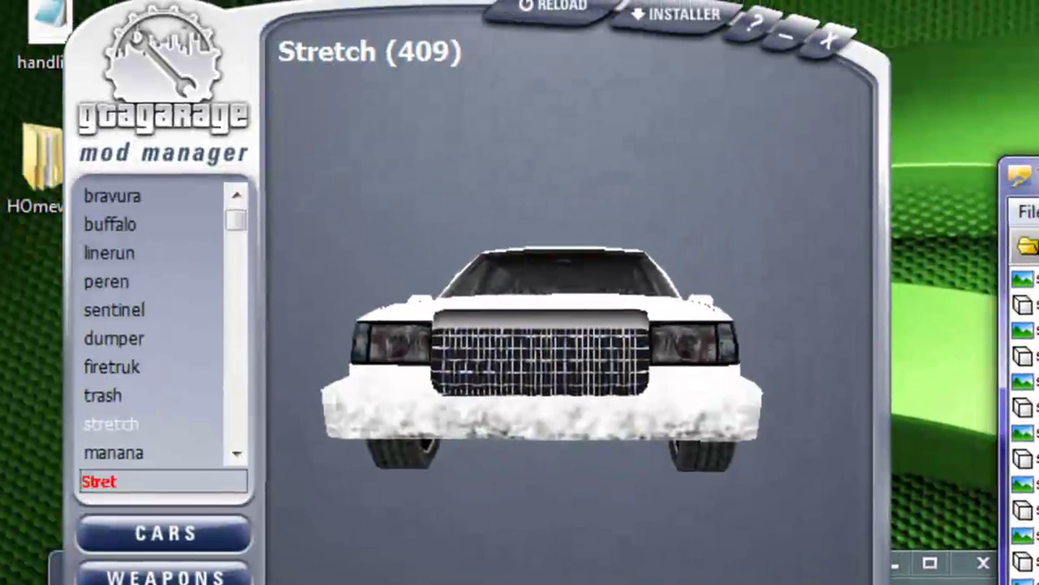
Reload the Stretch in GTAGarage Mod Manager and examine the grille's mesh and transparency from close up and farther away.
left_click(587, 8)
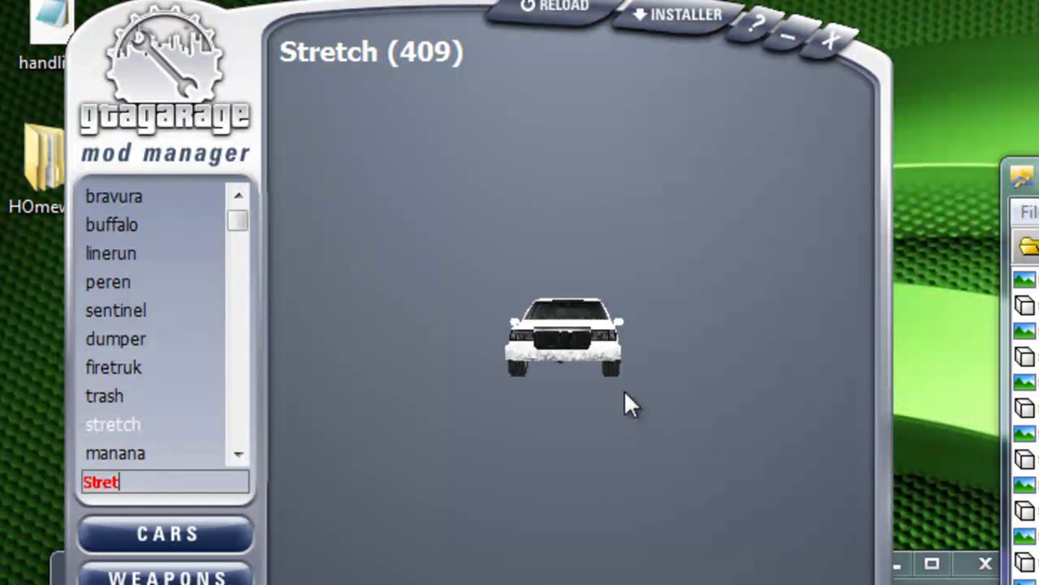
scroll(631, 374, "up", 10)
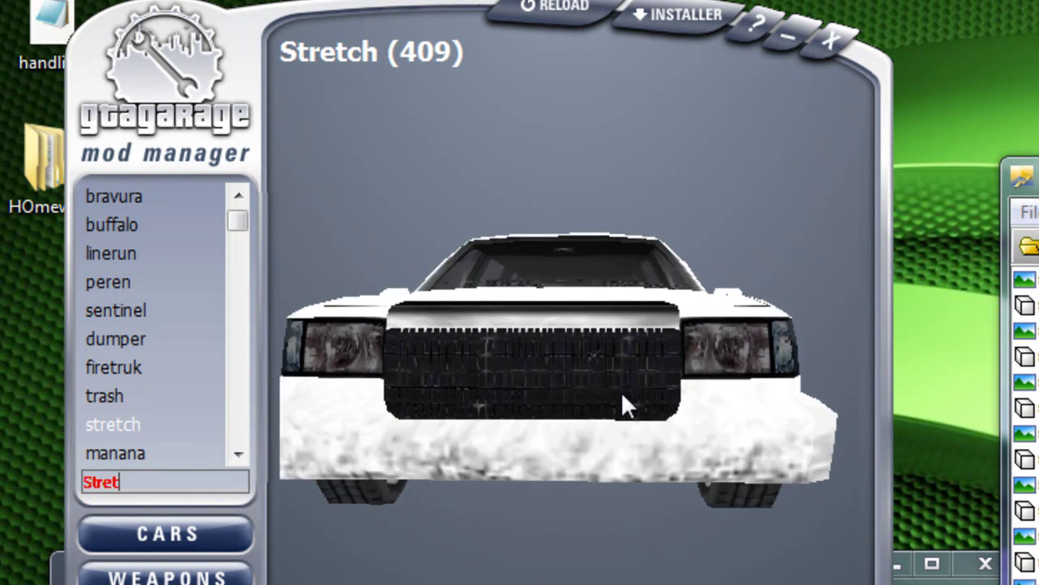
scroll(620, 392, "up", 10)
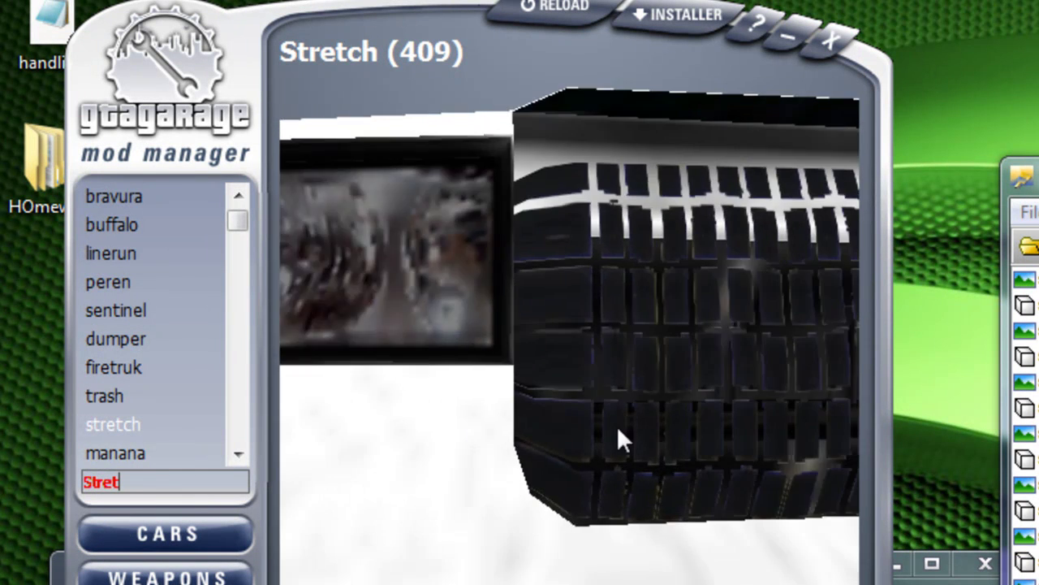
scroll(616, 440, "down", 5)
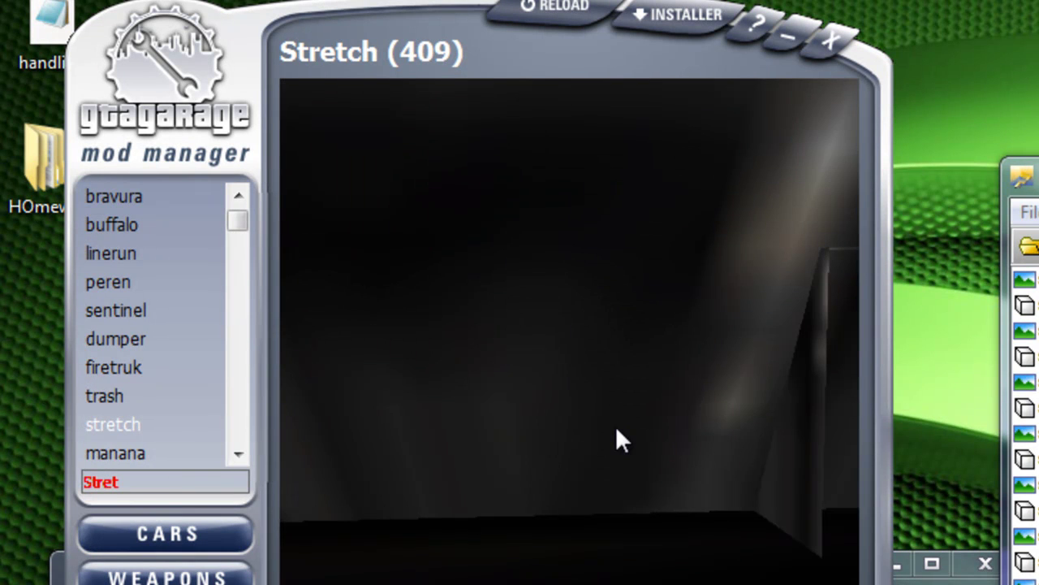
scroll(605, 440, "up", 5)
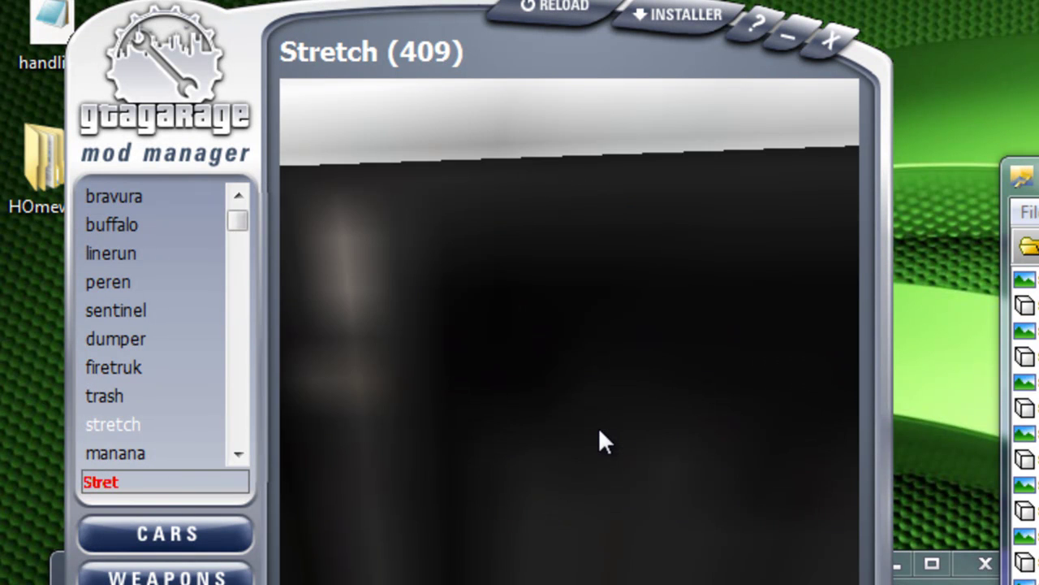
scroll(598, 428, "down", 3)
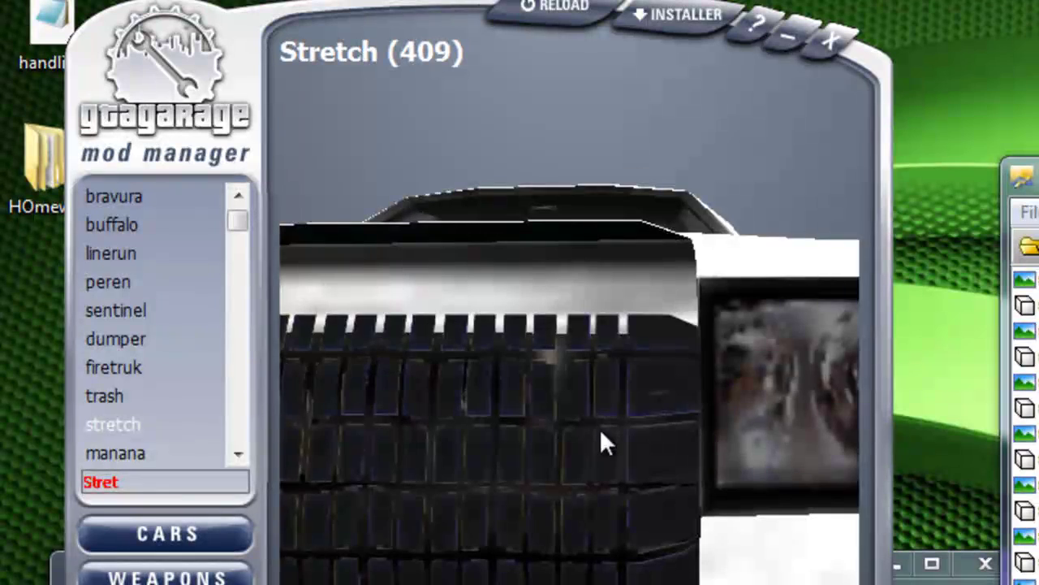
scroll(599, 428, "up", 3)
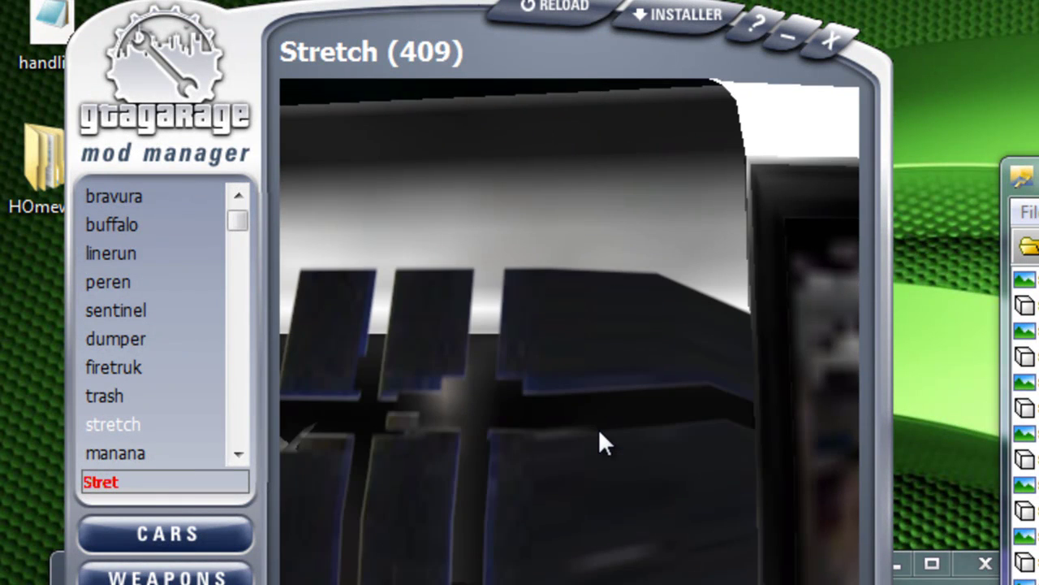
scroll(598, 428, "up", 2)
scroll(600, 425, "down", 4)
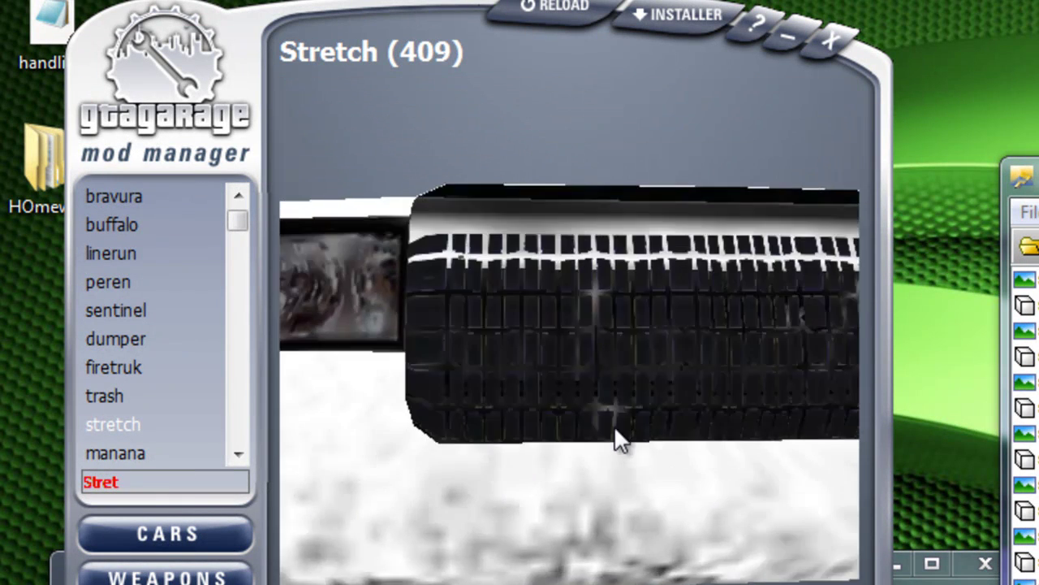
scroll(609, 428, "up", 5)
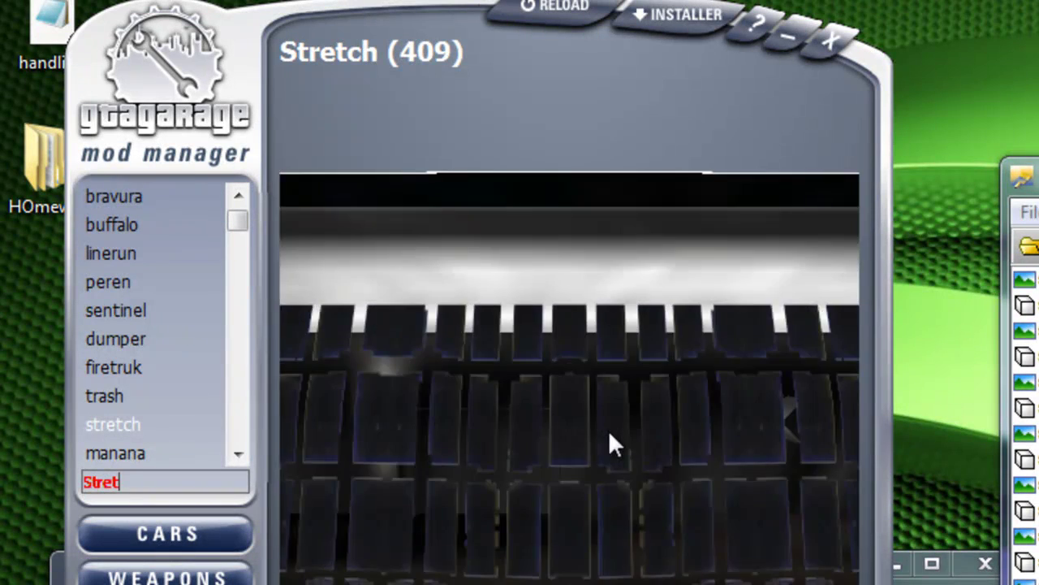
scroll(608, 430, "down", 5)
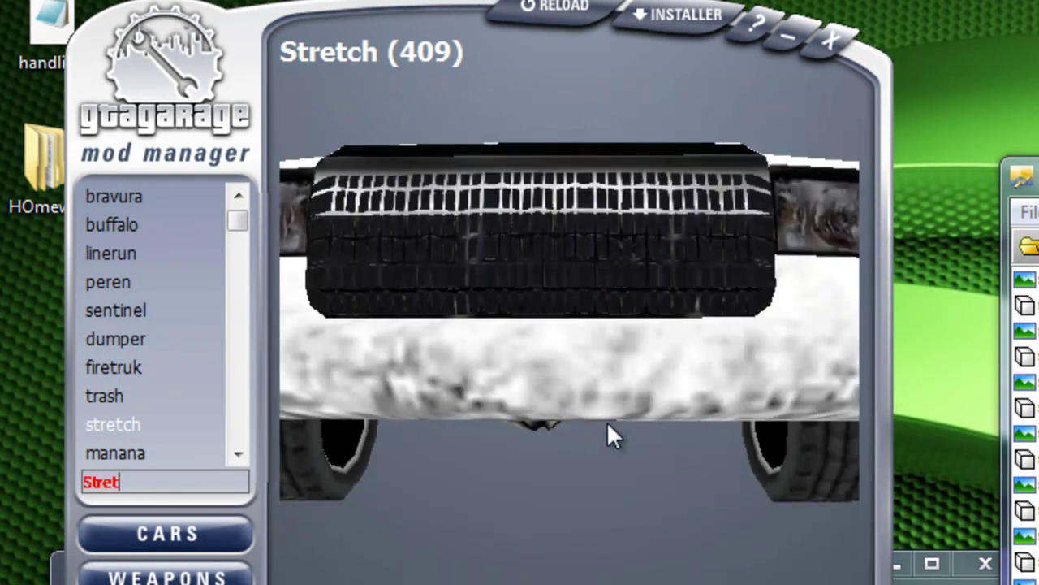